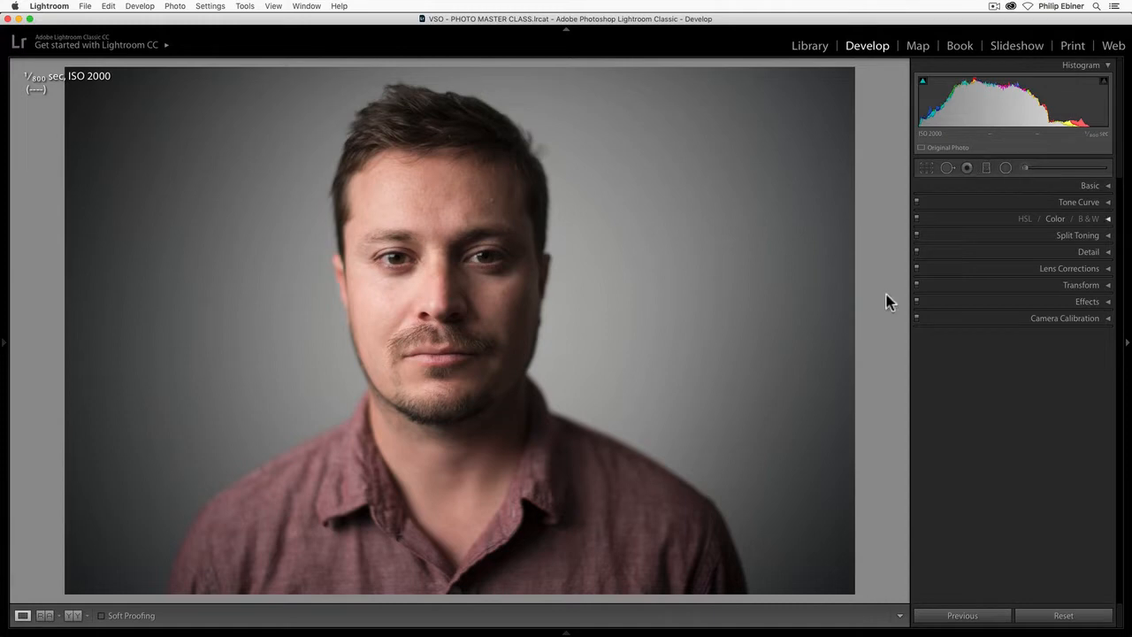
# - Open the photo of the curved metal building and activate the Graduated Filter
pyautogui.click(565, 631)
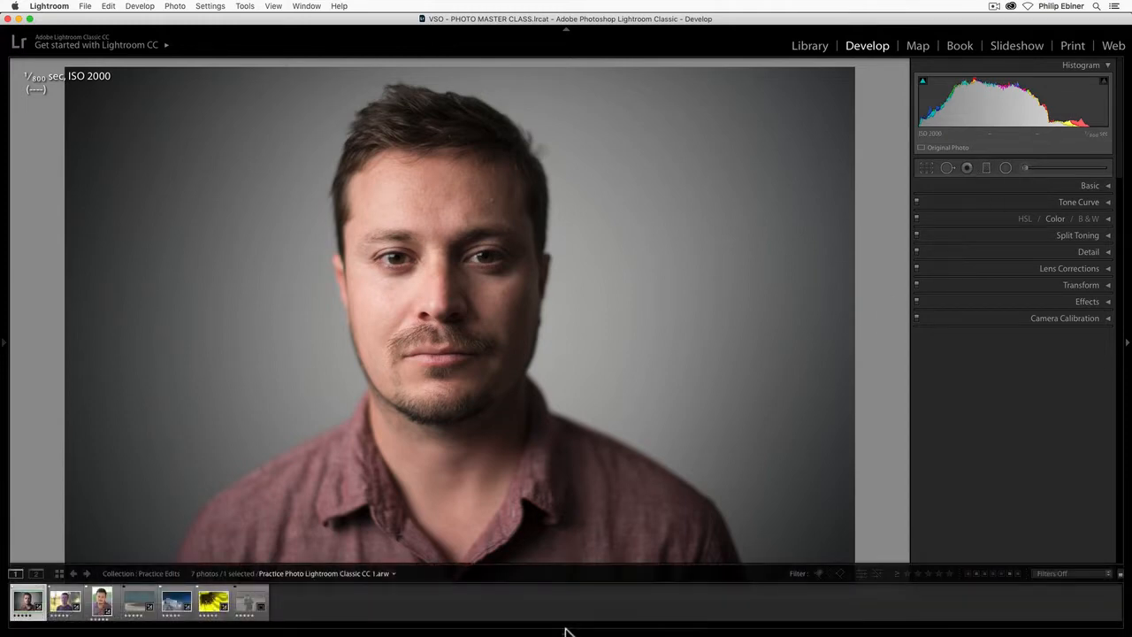
pyautogui.click(177, 608)
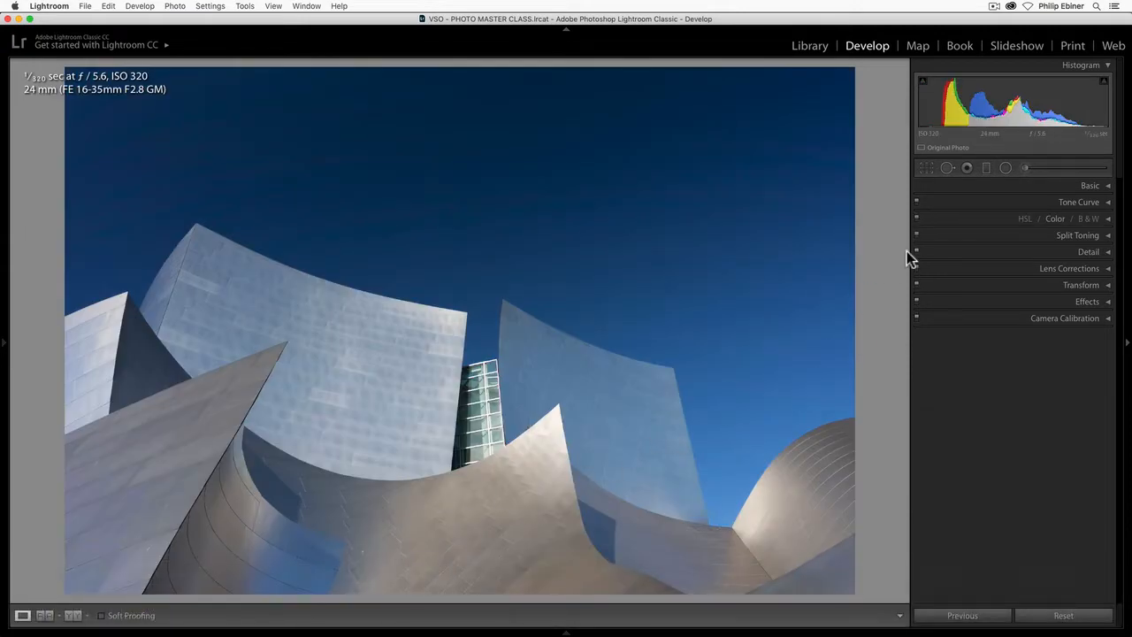
pyautogui.click(965, 167)
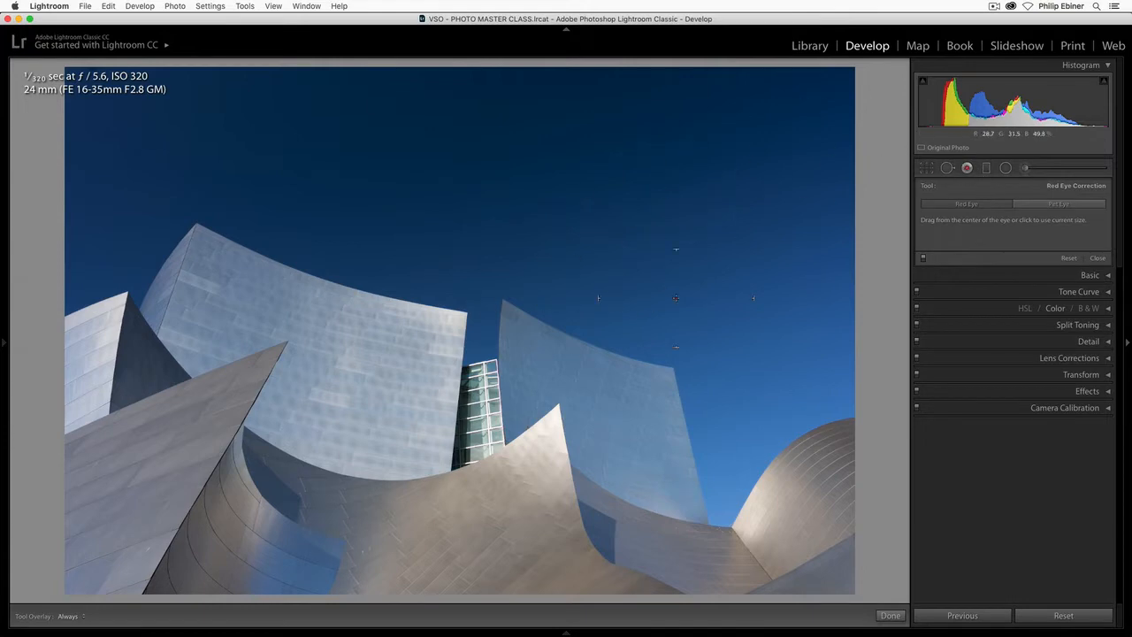
pyautogui.click(988, 168)
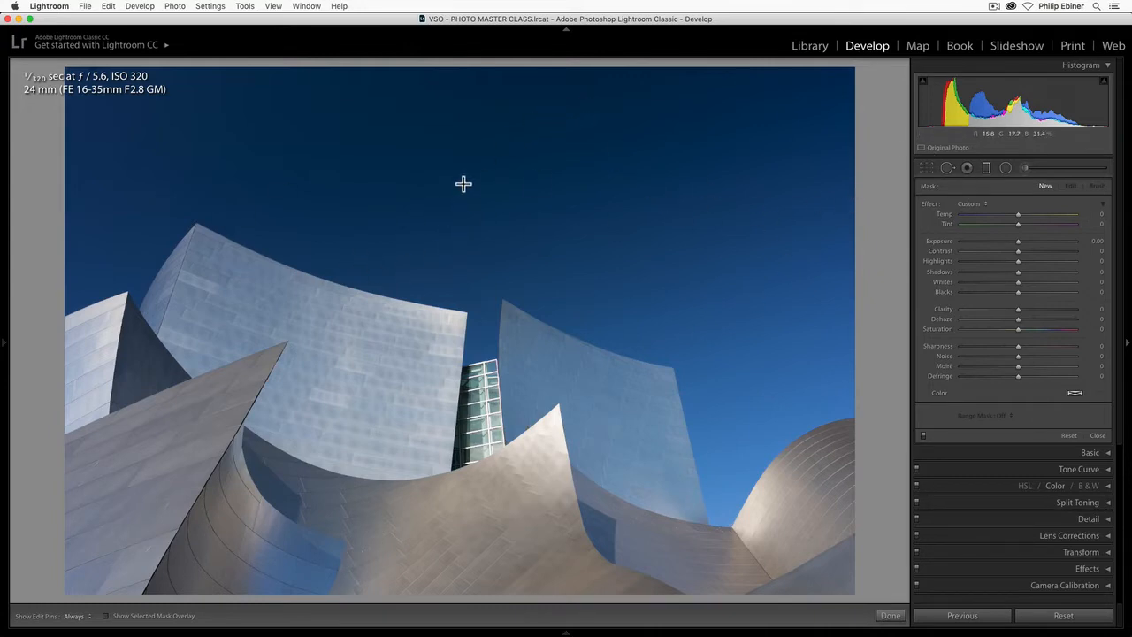
# - Preview a graduated filter drawn downward over the sky with its mask overlay shown, and delete the filter
pyautogui.moveTo(465, 189); pyautogui.dragTo(464, 413)
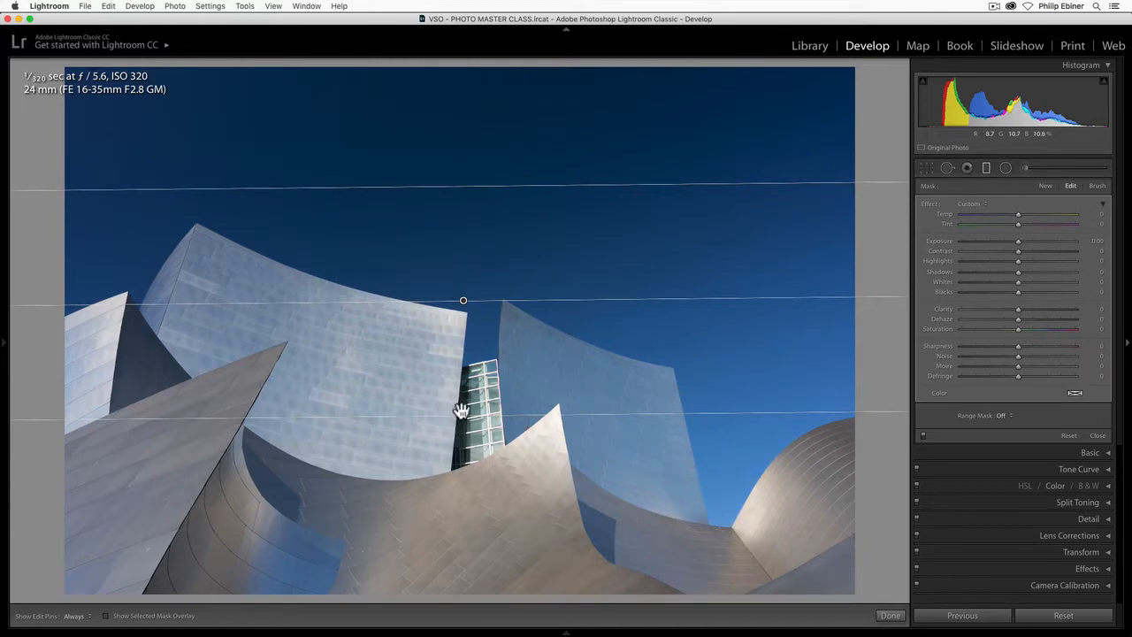
pyautogui.click(106, 615)
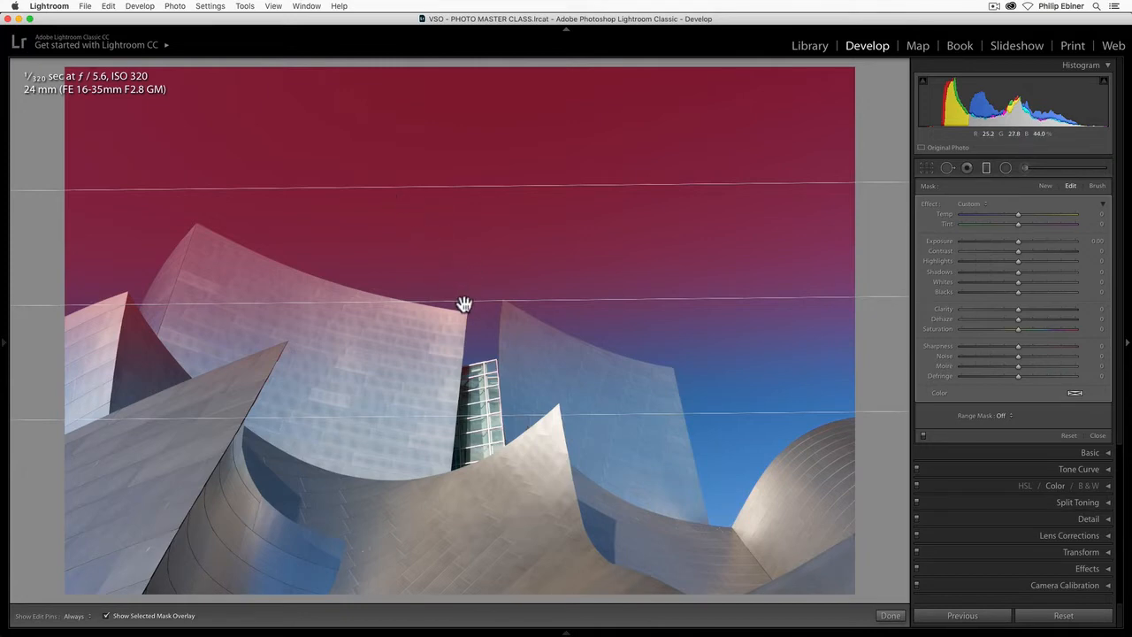
pyautogui.press('BackSpace')
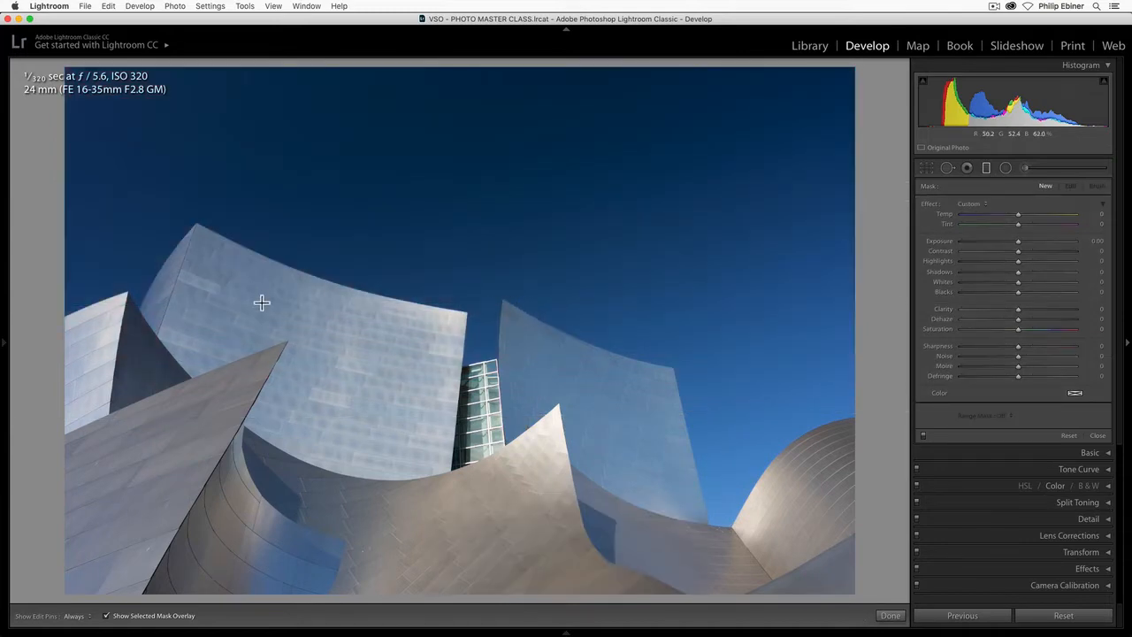
# - Try sideways graduated filters covering the left half and the right half of the photo, deleting each one
pyautogui.moveTo(285, 297); pyautogui.dragTo(592, 314)
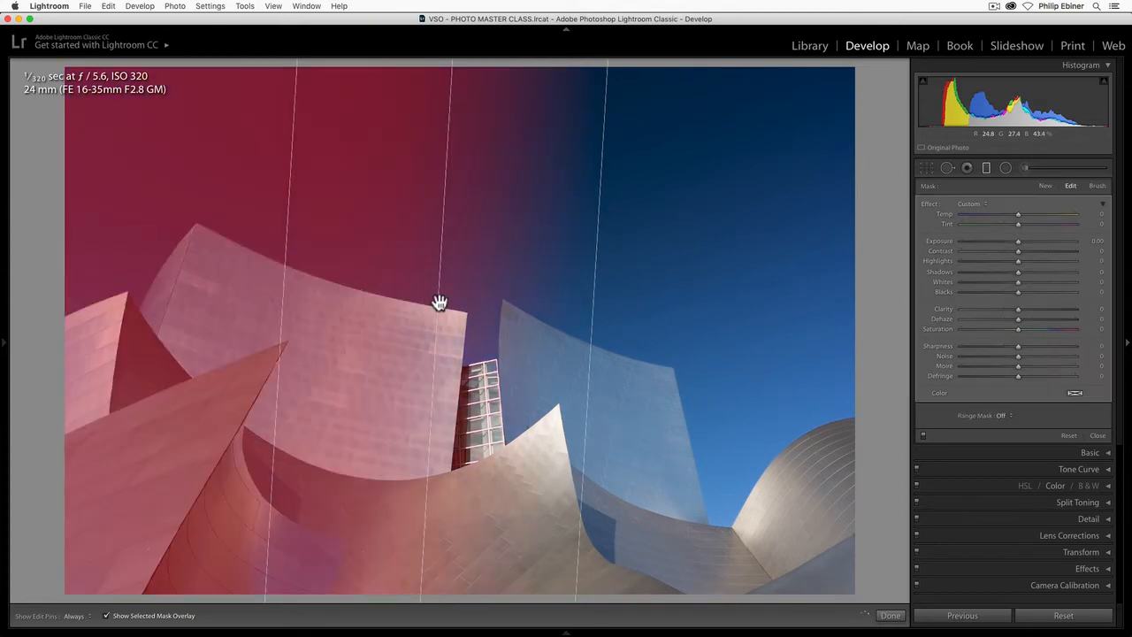
pyautogui.press('BackSpace')
pyautogui.moveTo(644, 289); pyautogui.dragTo(329, 297)
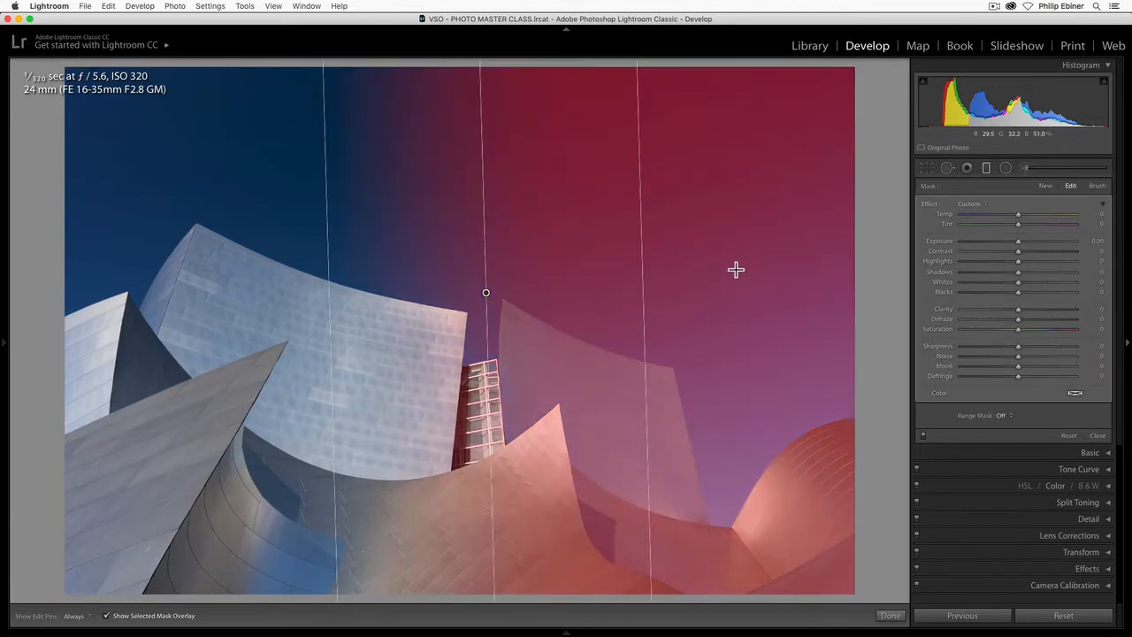
pyautogui.press('BackSpace')
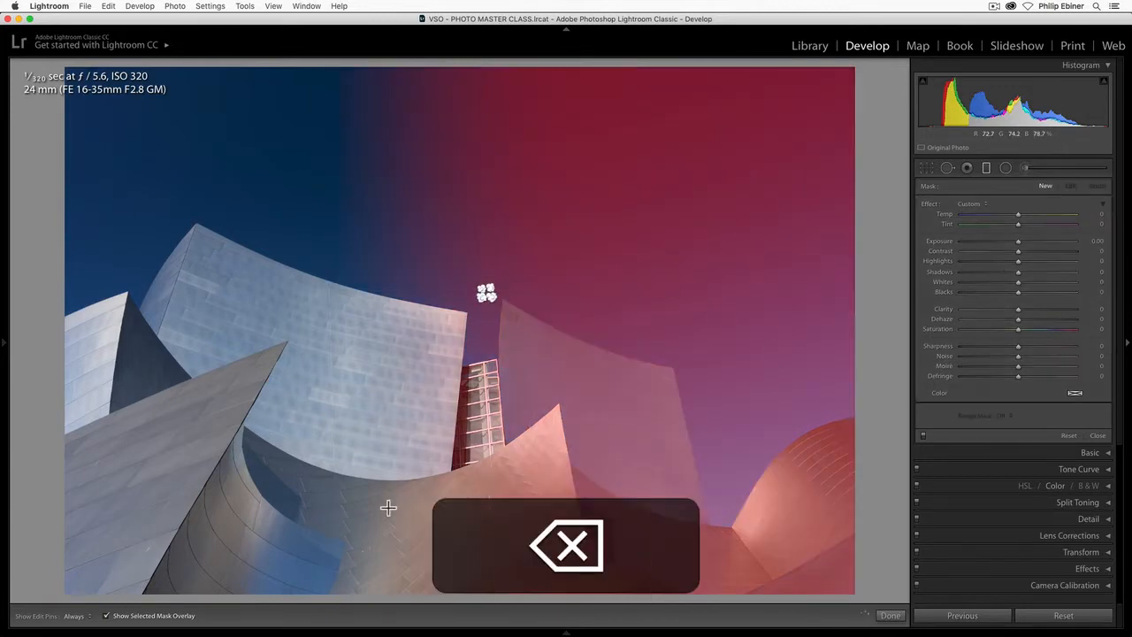
# - Draw a graduated filter from the upper sky down to the building tops and hide its mask overlay
pyautogui.moveTo(480, 152); pyautogui.dragTo(480, 351)
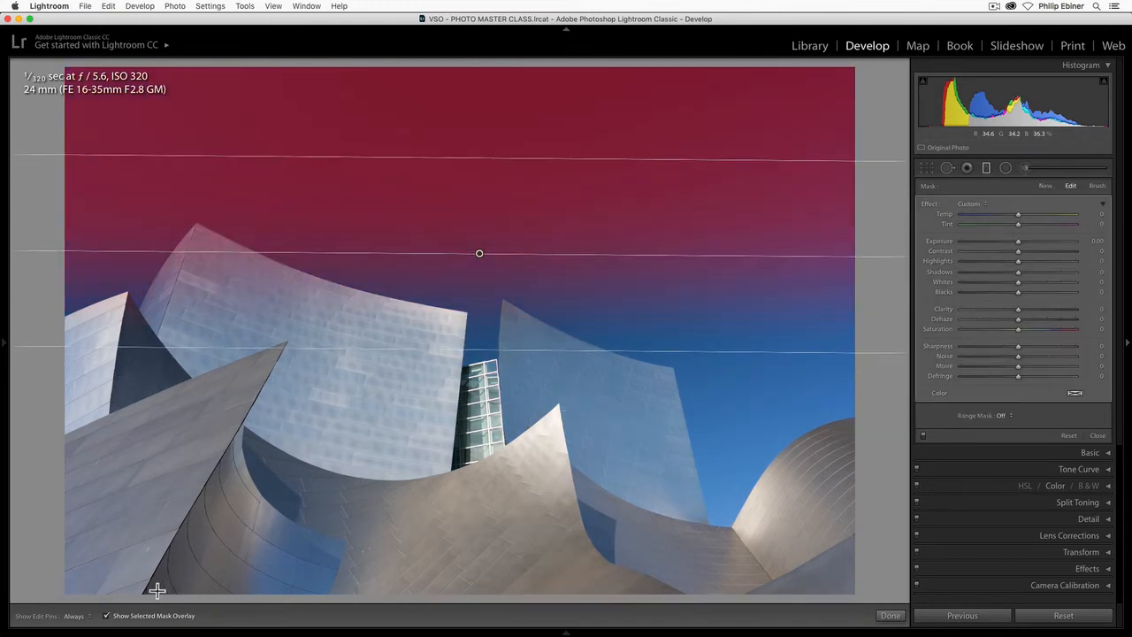
pyautogui.click(106, 615)
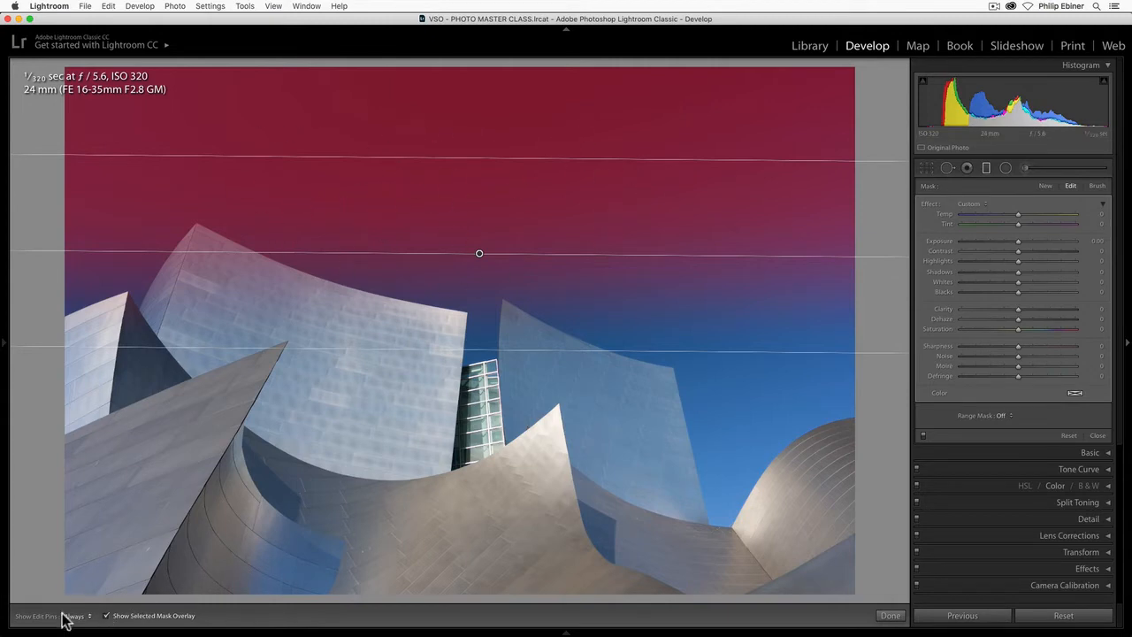
pyautogui.click(106, 615)
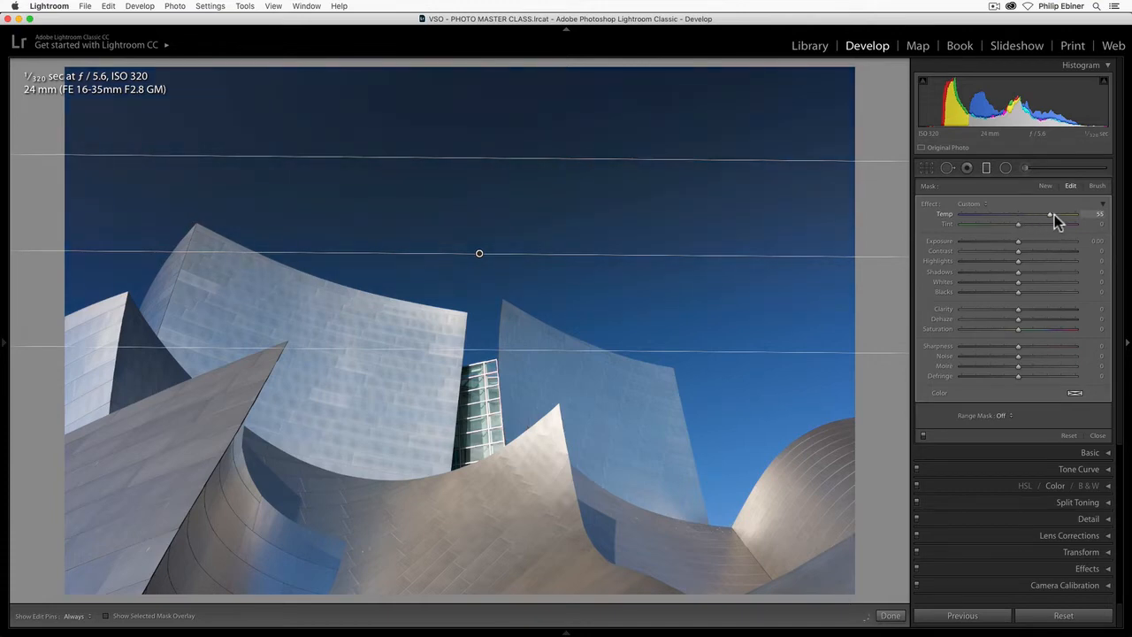
# - Set the sky filter's Temp to -31 and try a lower Exposure, resetting it to 0
pyautogui.moveTo(1041, 213); pyautogui.dragTo(960, 215)
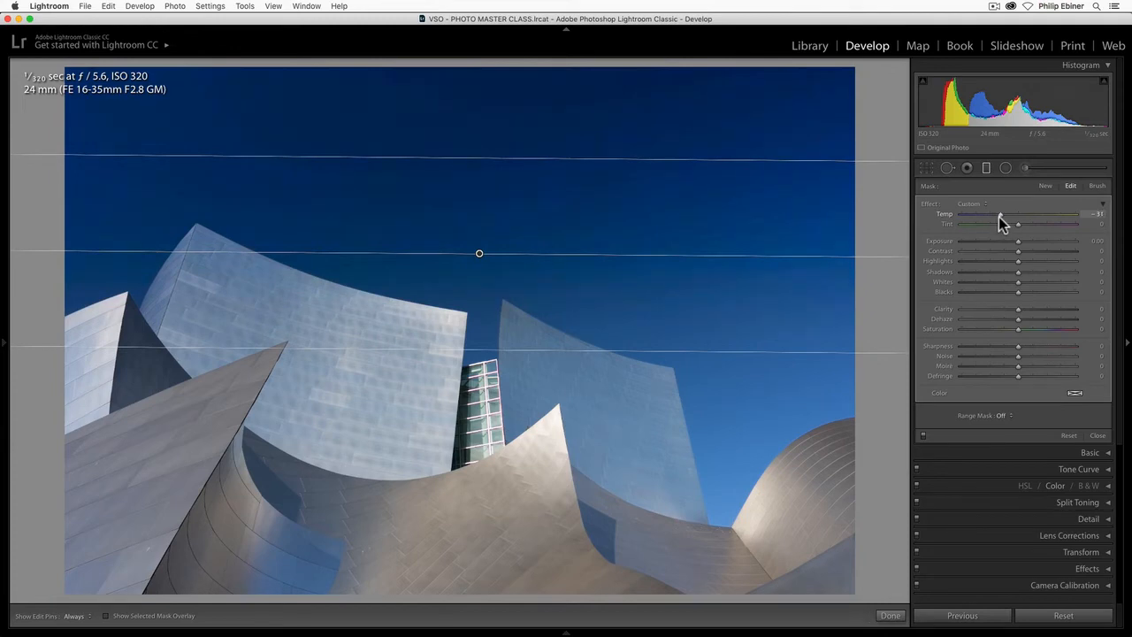
pyautogui.click(999, 217)
pyautogui.moveTo(1017, 242)
pyautogui.mouseDown()
pyautogui.moveTo(1042, 242)
pyautogui.moveTo(959, 239)
pyautogui.moveTo(1008, 241)
pyautogui.mouseUp()
pyautogui.doubleClick(1008, 240)
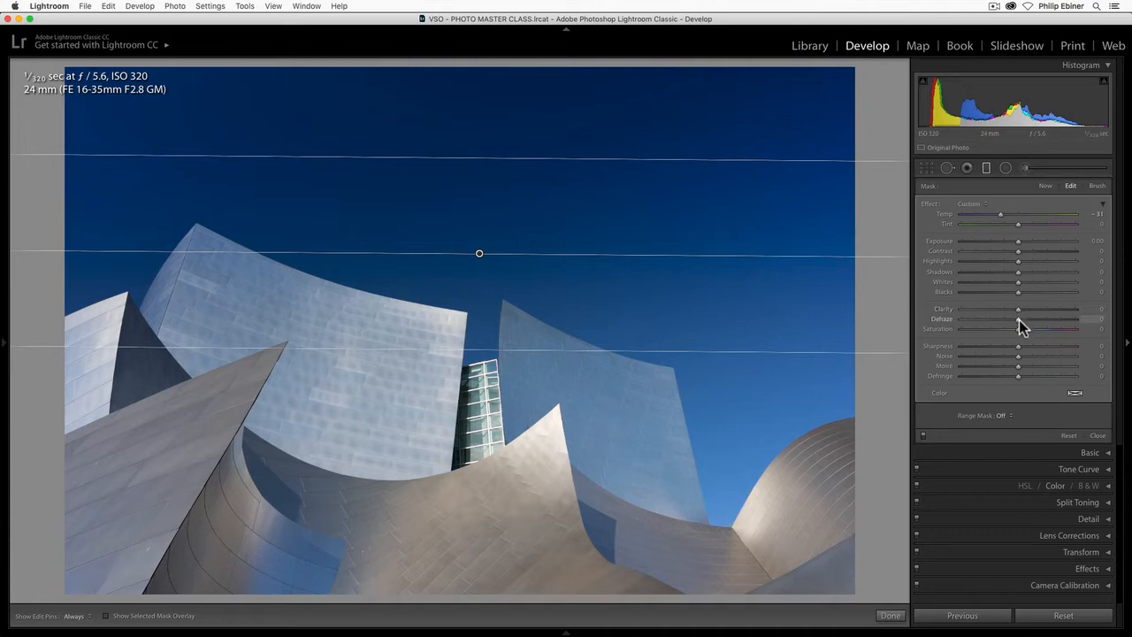
# - Try a Dehaze of about 12 on the sky filter, reset it to 0, and look at the photo's global Effects settings
pyautogui.moveTo(1019, 320)
pyautogui.mouseDown()
pyautogui.moveTo(1053, 323)
pyautogui.moveTo(1025, 320)
pyautogui.mouseUp()
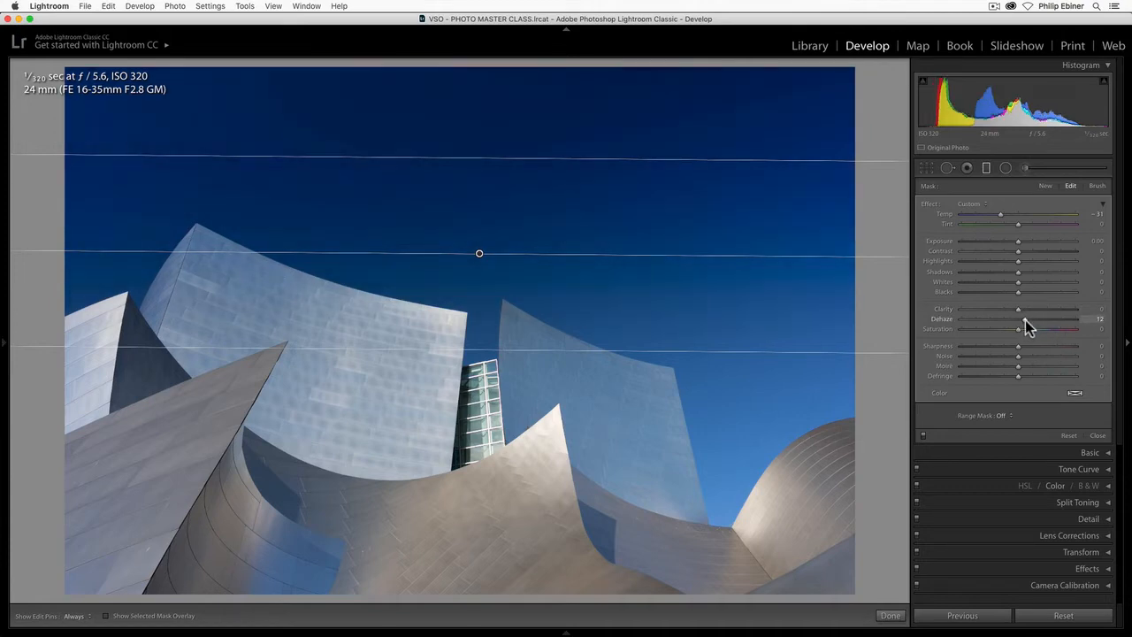
pyautogui.doubleClick(1029, 321)
pyautogui.click(1110, 569)
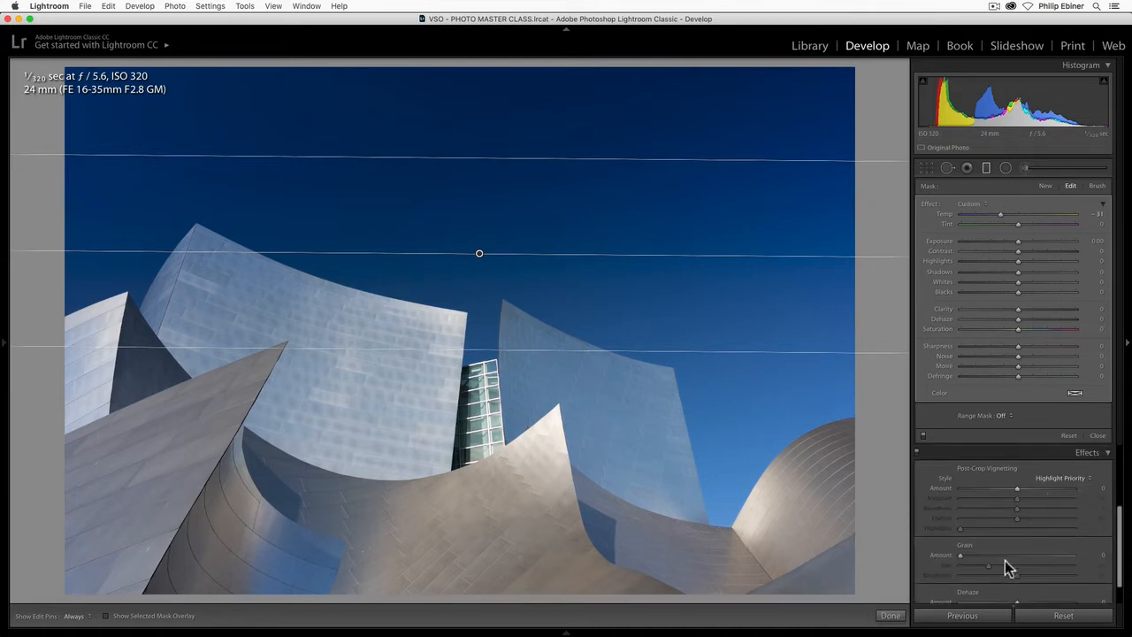
pyautogui.click(1108, 452)
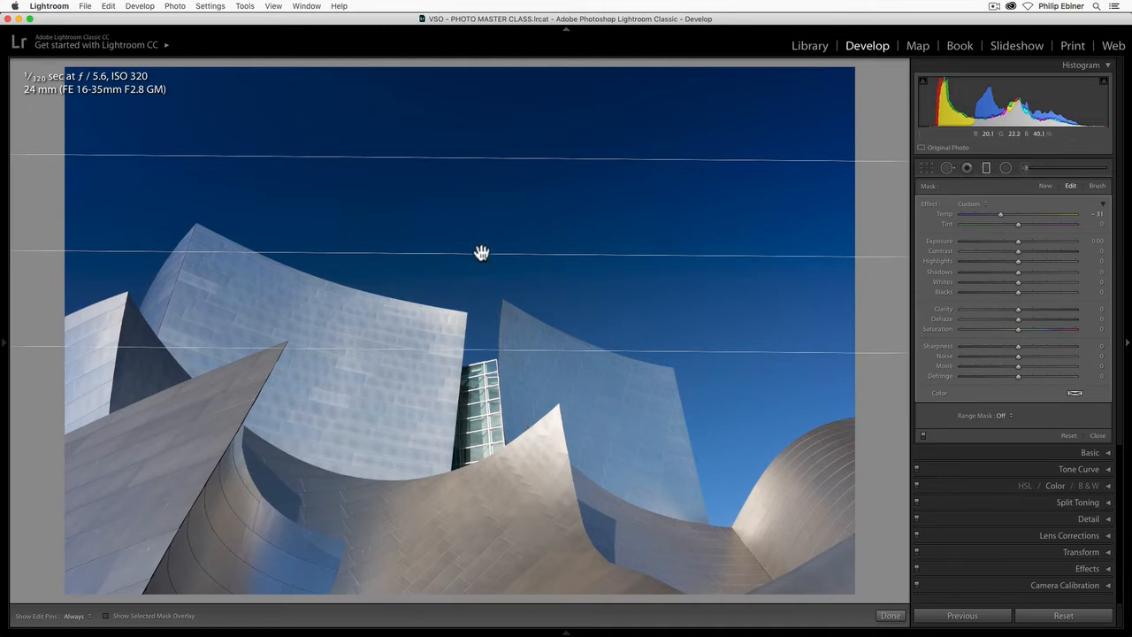
# - Set the sky filter's Temp to -70, Tint to 70 and Exposure to -2.44
pyautogui.moveTo(1017, 224); pyautogui.dragTo(1057, 224)
pyautogui.moveTo(977, 219); pyautogui.dragTo(989, 242)
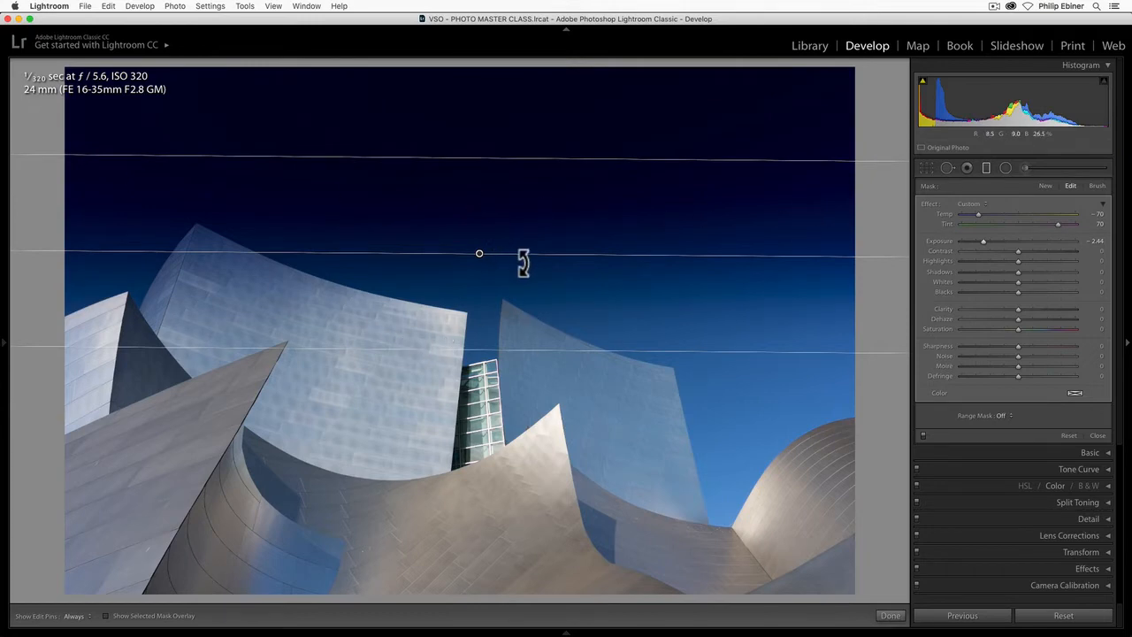
# - Rotate the graduated filter slightly around its centre and narrow its transition zone to a thin band
pyautogui.moveTo(255, 267)
pyautogui.mouseDown()
pyautogui.moveTo(260, 304)
pyautogui.moveTo(251, 272)
pyautogui.mouseUp()
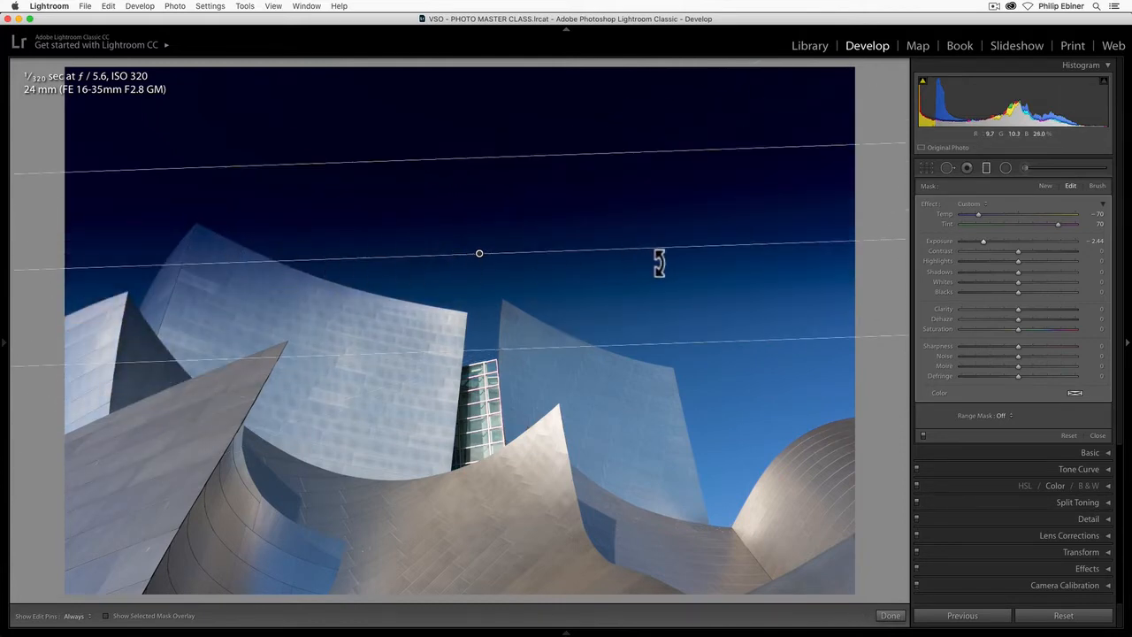
pyautogui.moveTo(693, 255)
pyautogui.mouseDown()
pyautogui.moveTo(689, 301)
pyautogui.moveTo(670, 328)
pyautogui.moveTo(704, 256)
pyautogui.moveTo(647, 177)
pyautogui.moveTo(690, 261)
pyautogui.mouseUp()
pyautogui.moveTo(507, 159); pyautogui.dragTo(497, 343)
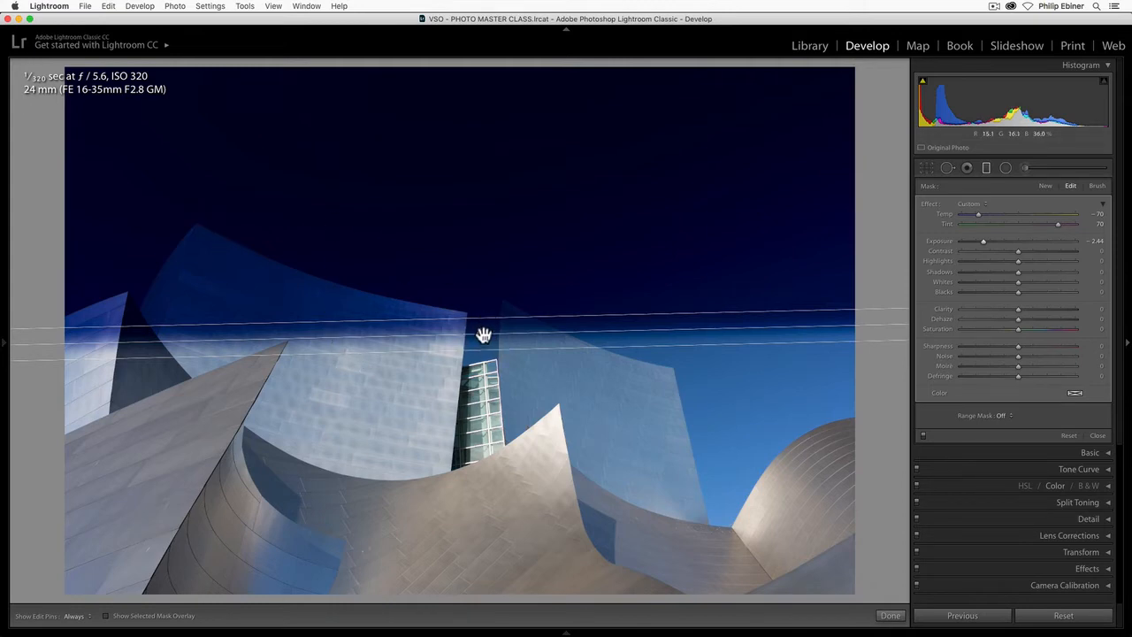
# - Reposition the graduated filter higher in the sky and tilt it so it slopes slightly down to the right
pyautogui.moveTo(483, 335); pyautogui.dragTo(455, 384)
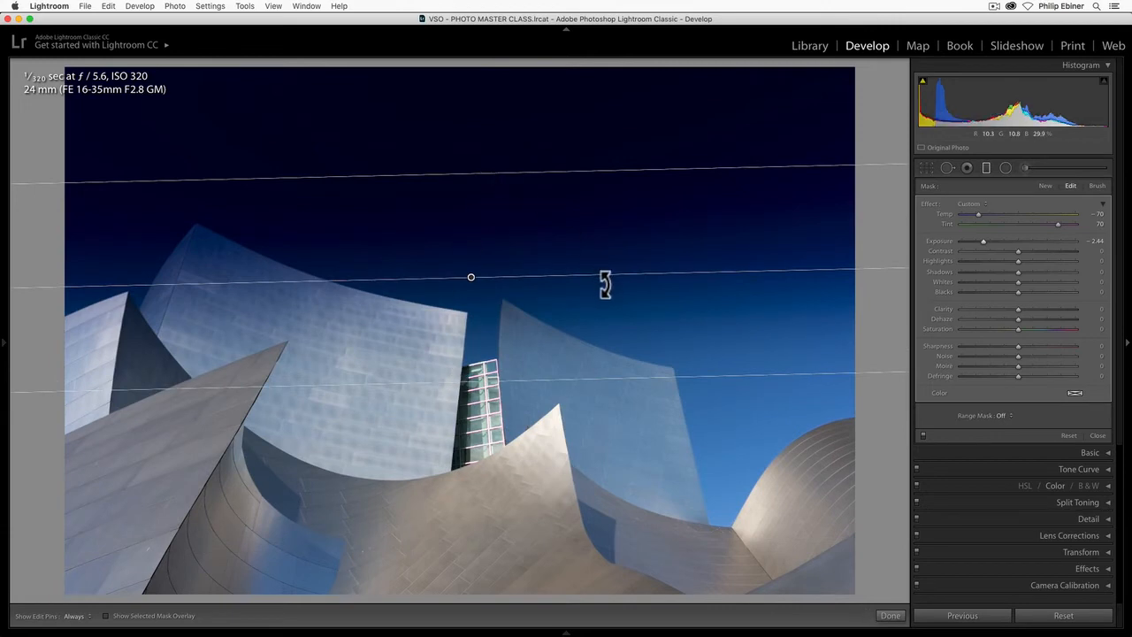
pyautogui.moveTo(605, 284); pyautogui.dragTo(607, 291)
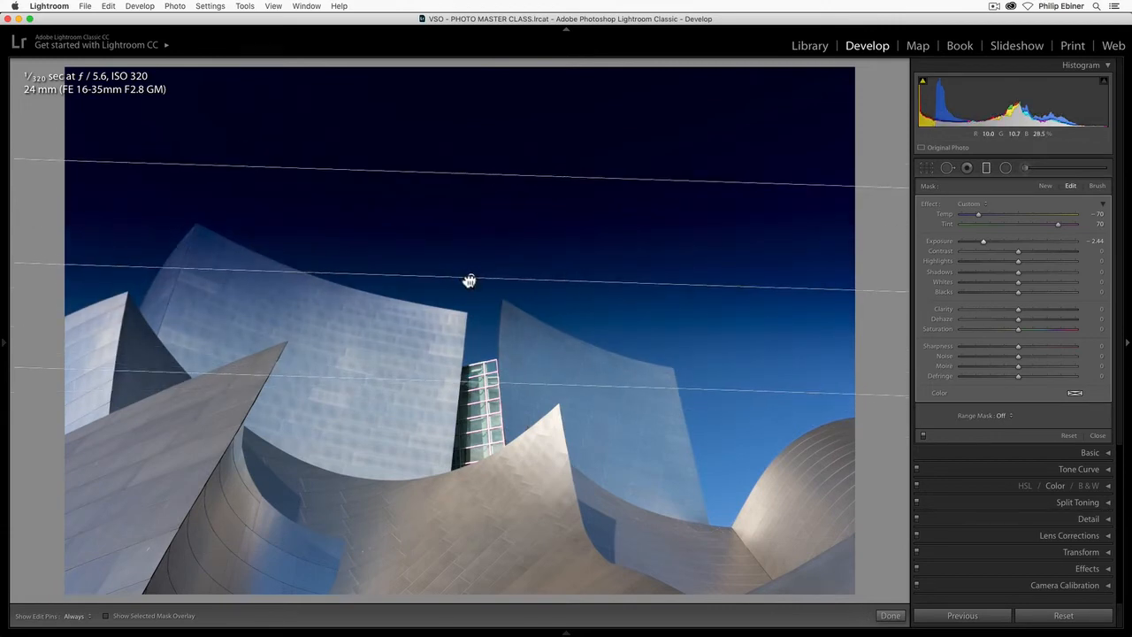
pyautogui.moveTo(470, 281); pyautogui.dragTo(457, 194)
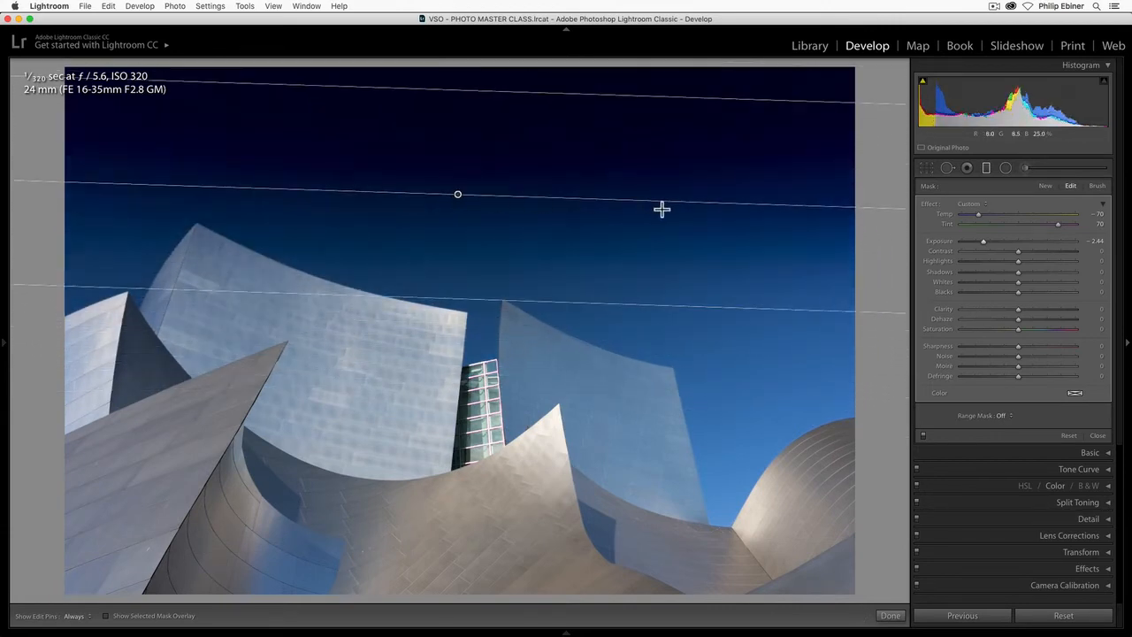
pyautogui.moveTo(689, 210); pyautogui.dragTo(689, 213)
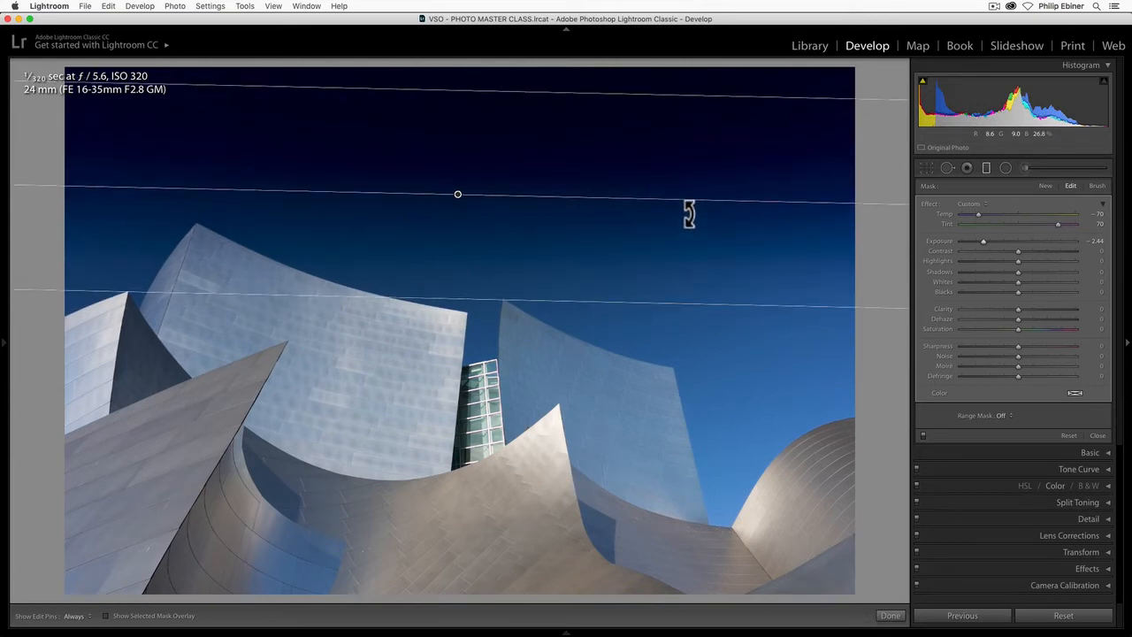
# - Set the graduated filter's Exposure to -0.76 and delete the filter from the building photo
pyautogui.click(1007, 239)
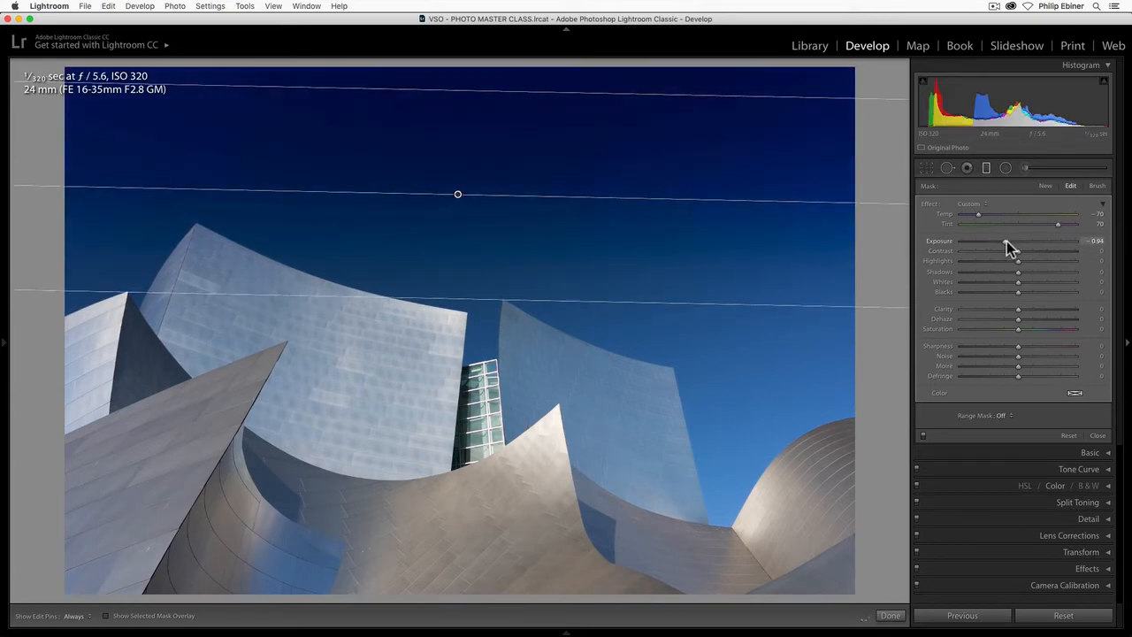
pyautogui.moveTo(1006, 241); pyautogui.dragTo(1008, 240)
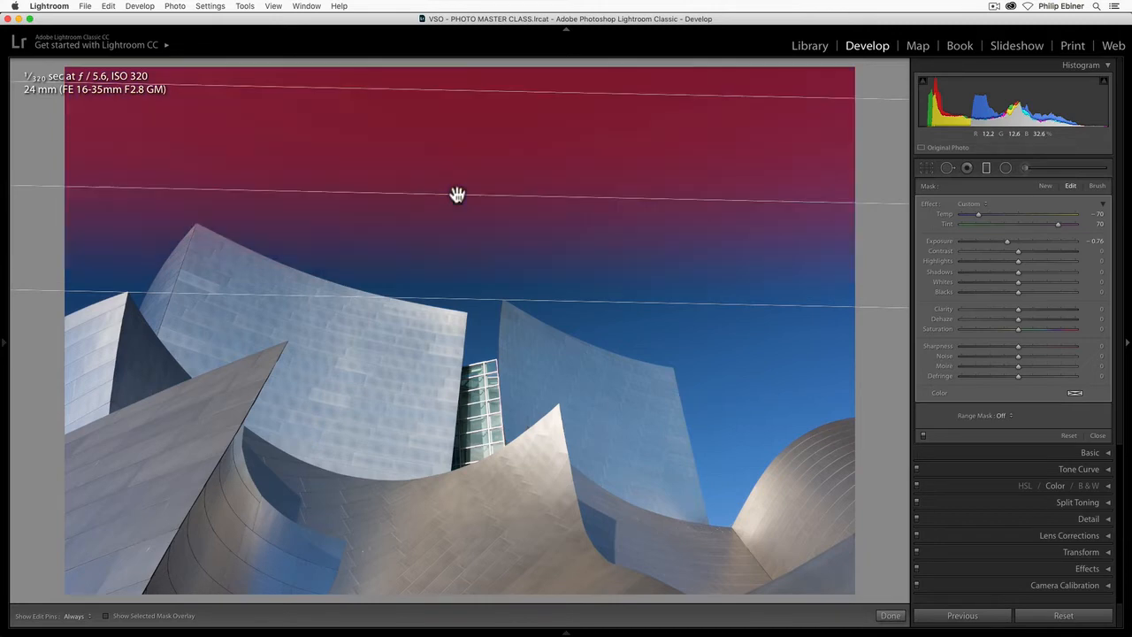
pyautogui.press('BackSpace')
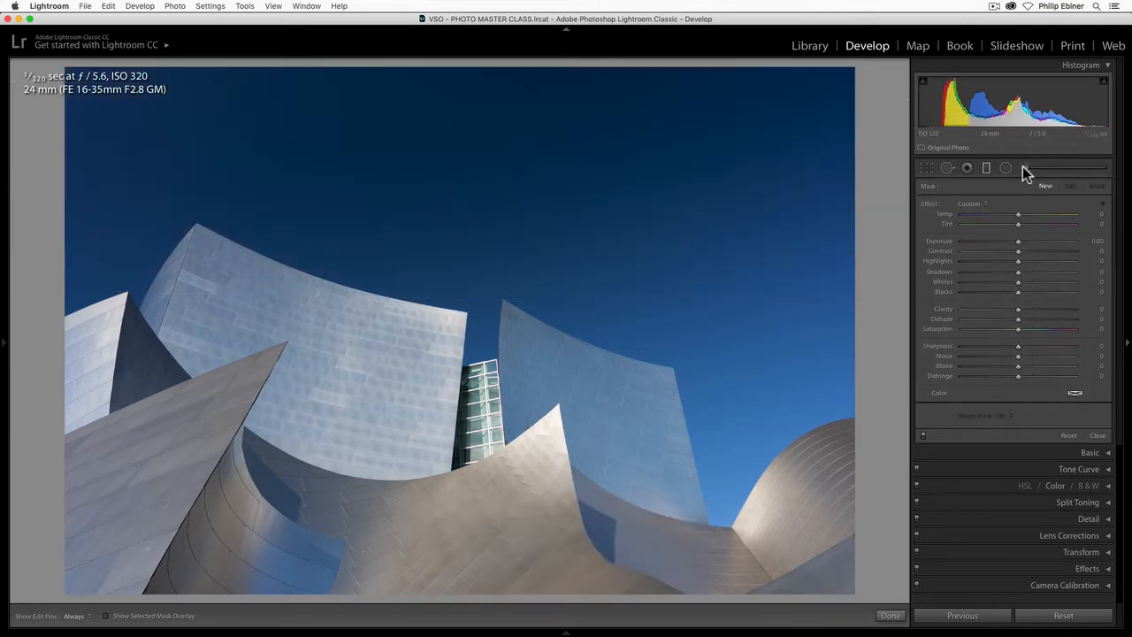
# - Open the outdoor portrait of the smiling man in the dark green shirt and reset its develop settings
pyautogui.click(1008, 169)
pyautogui.moveTo(568, 631)
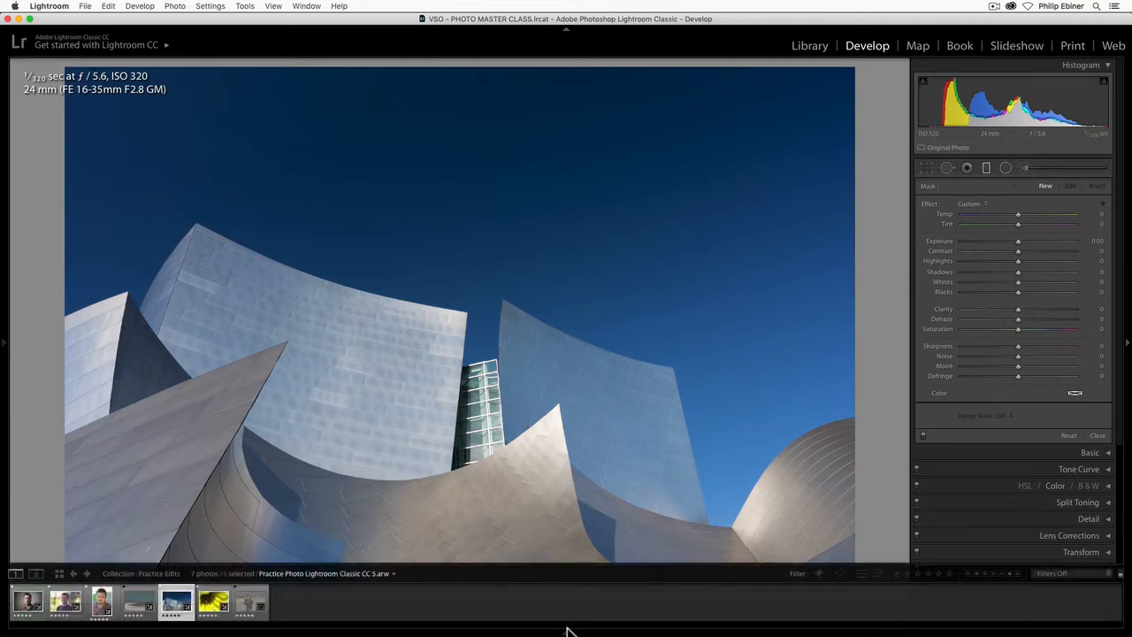
pyautogui.click(65, 604)
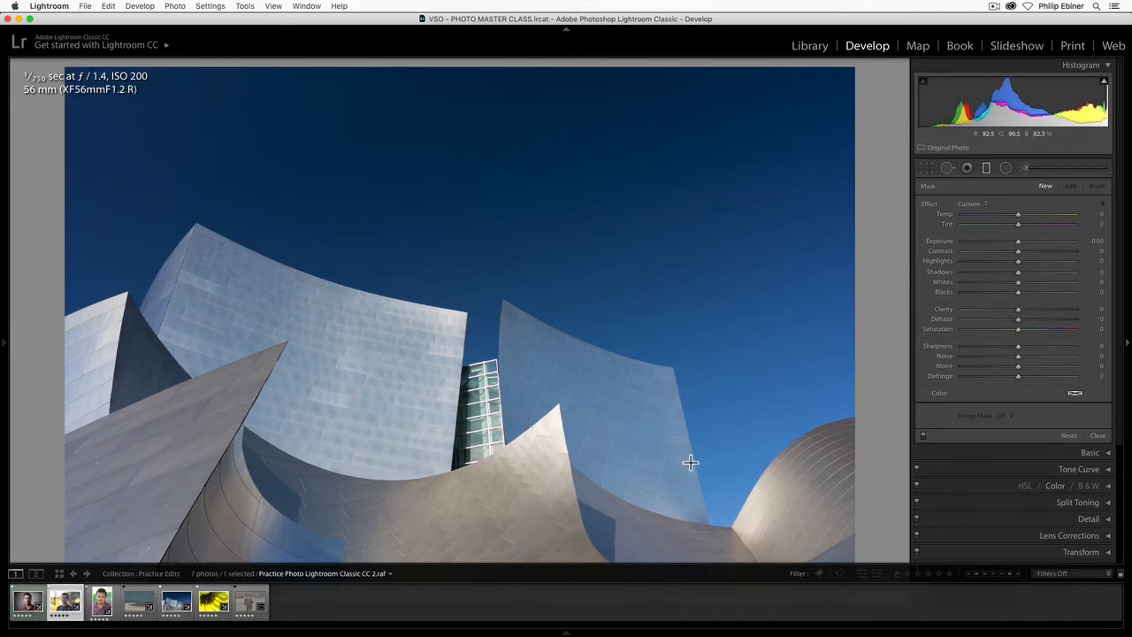
pyautogui.click(1063, 615)
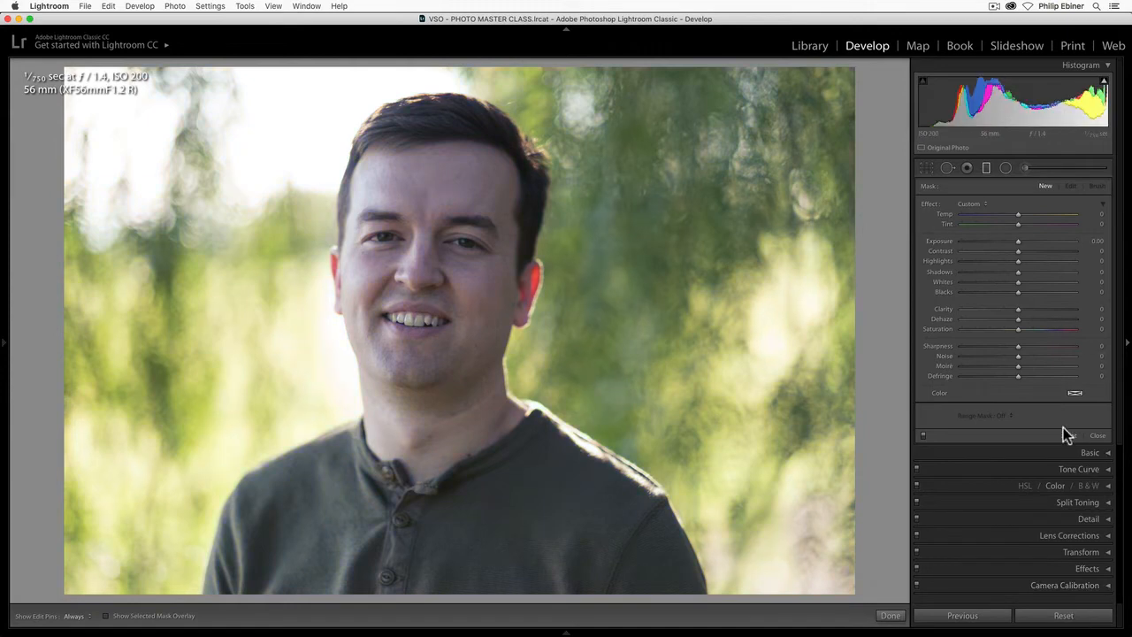
# - Draw an oval radial filter around the man's head, show its mask overlay, and invert the mask to cover the face
pyautogui.click(1006, 169)
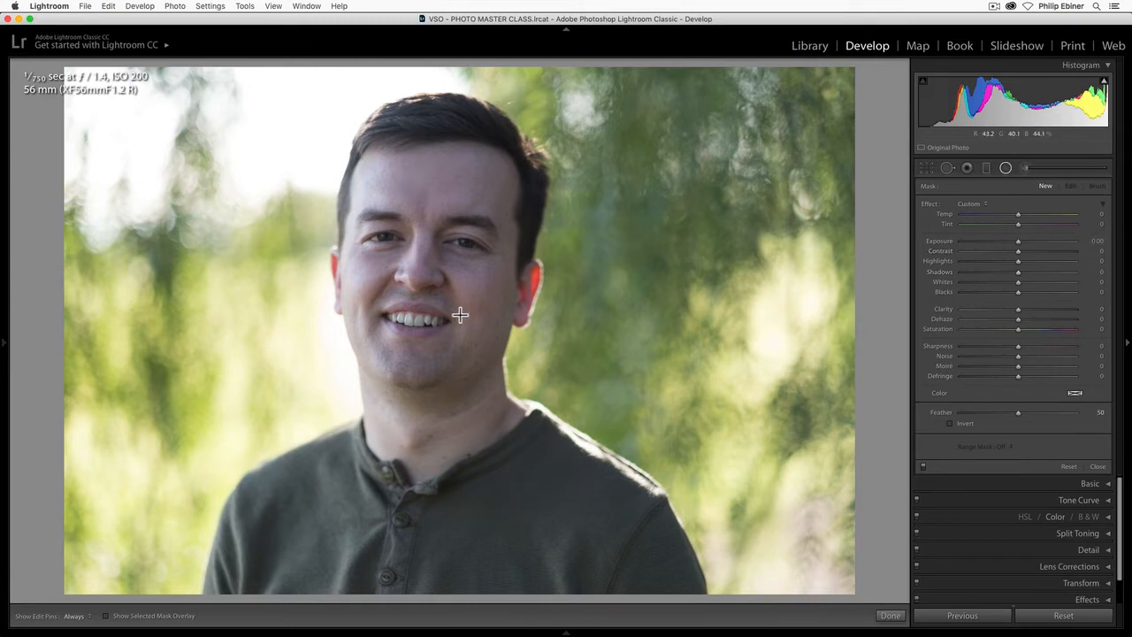
pyautogui.moveTo(428, 266); pyautogui.dragTo(573, 453)
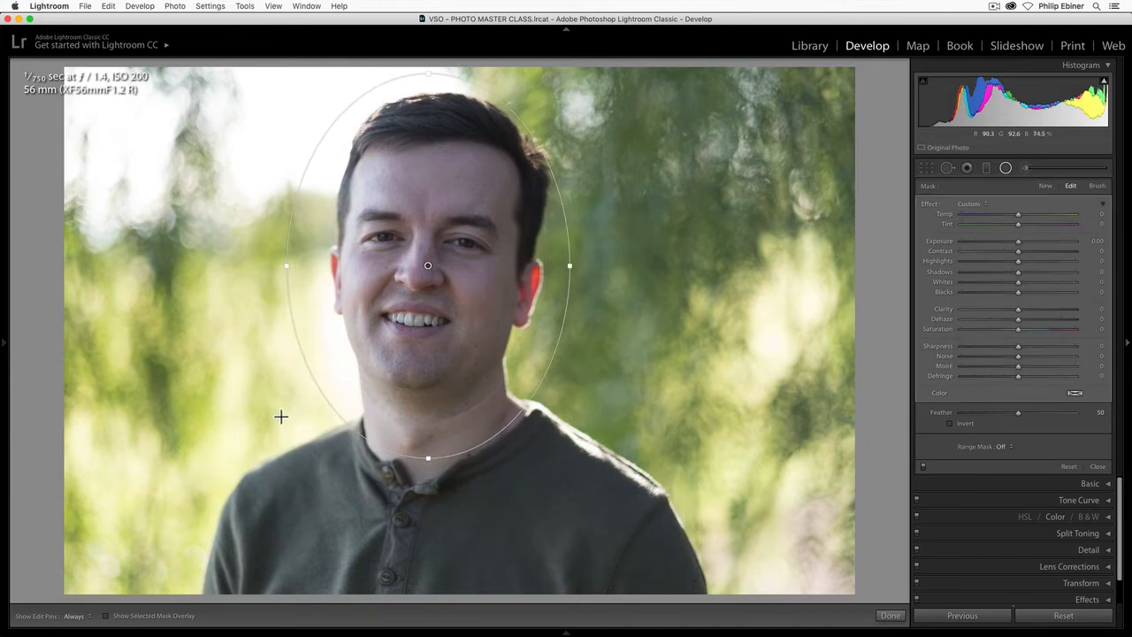
pyautogui.click(105, 616)
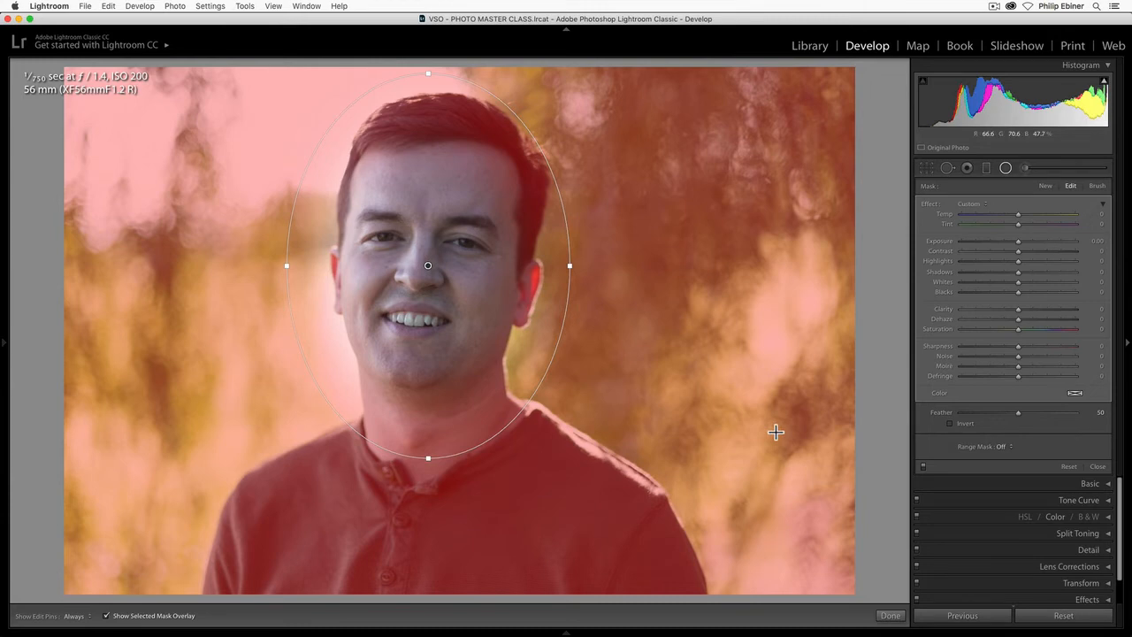
pyautogui.click(951, 424)
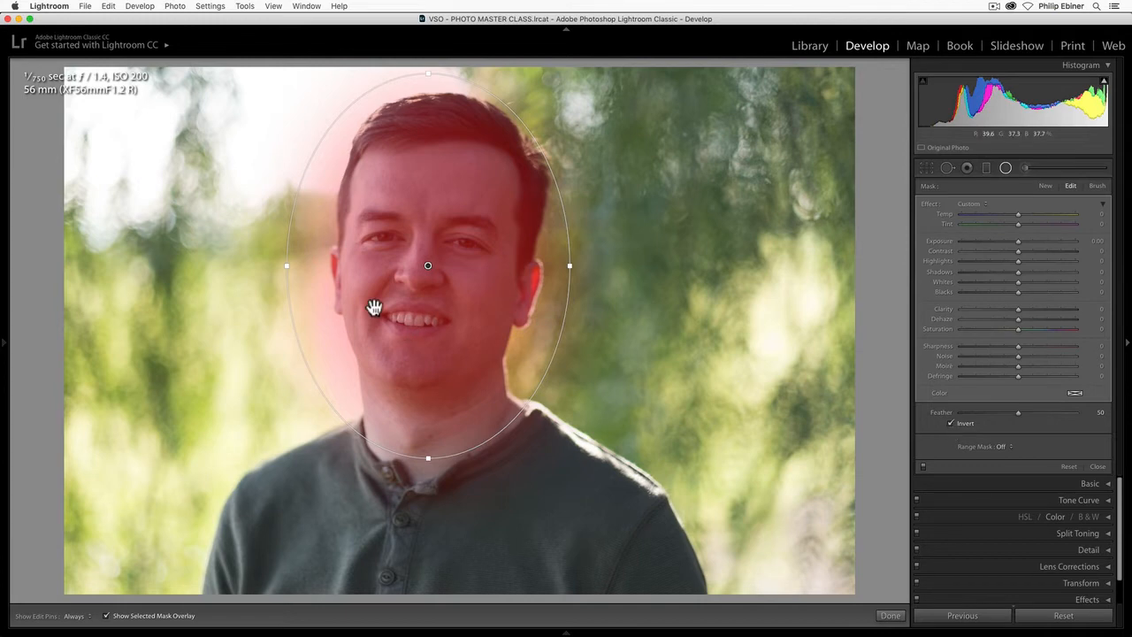
# - Centre the radial filter on the man's head and set its Temp to 30, Exposure to 0.70, Blacks to -19 and Sharpness to -19
pyautogui.moveTo(427, 263); pyautogui.dragTo(436, 274)
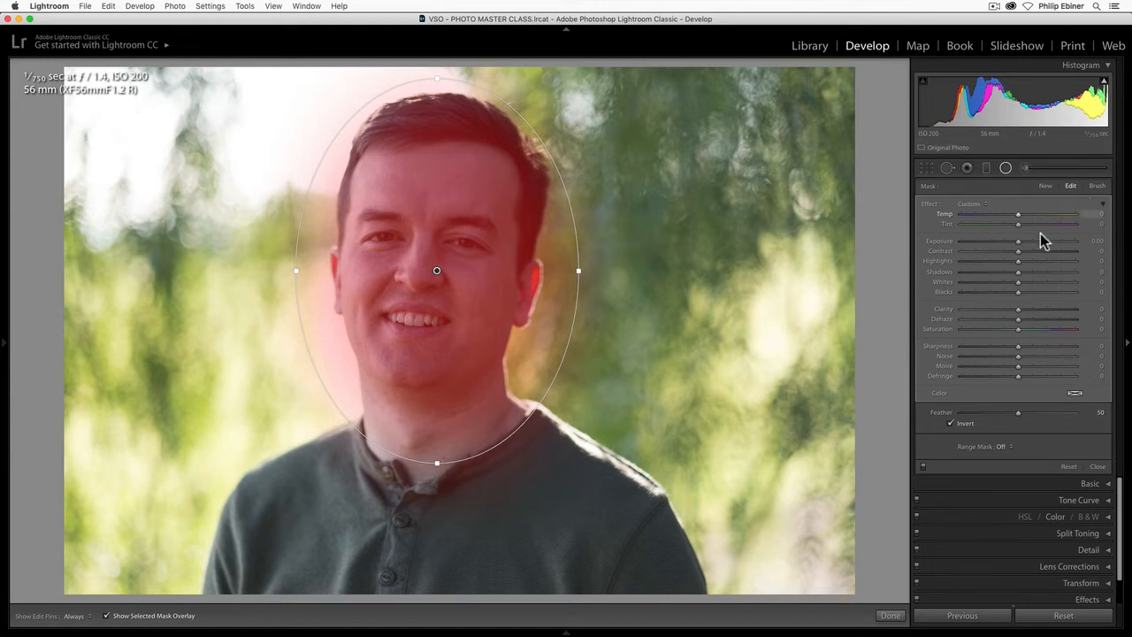
pyautogui.click(107, 616)
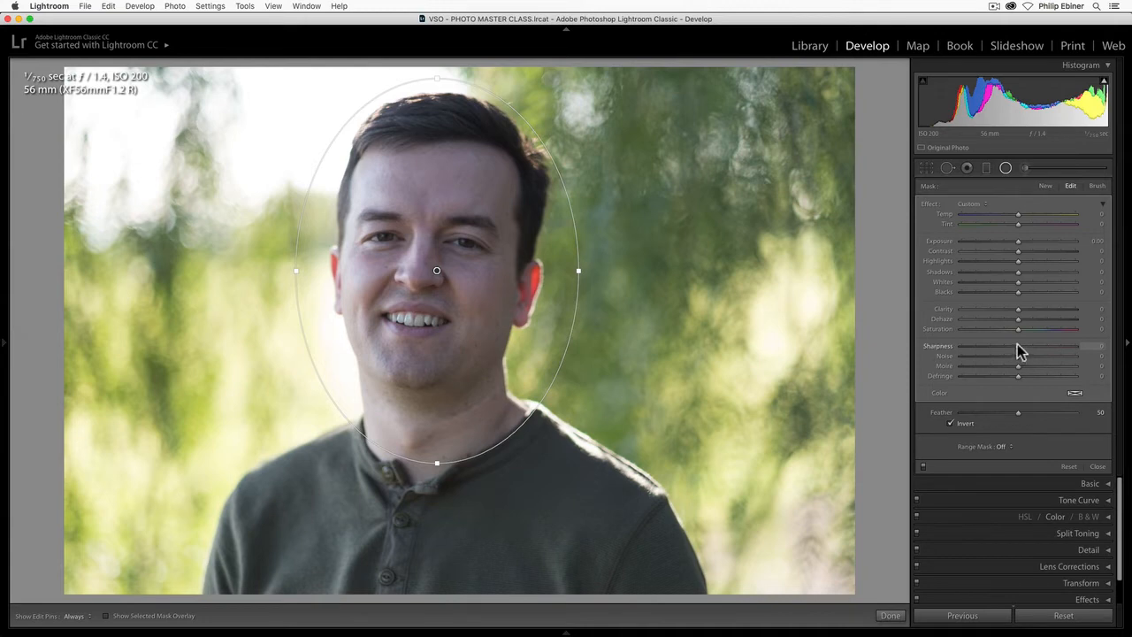
pyautogui.moveTo(1018, 347)
pyautogui.mouseDown()
pyautogui.moveTo(1000, 347)
pyautogui.moveTo(1013, 352)
pyautogui.mouseUp()
pyautogui.moveTo(1018, 241); pyautogui.dragTo(1026, 239)
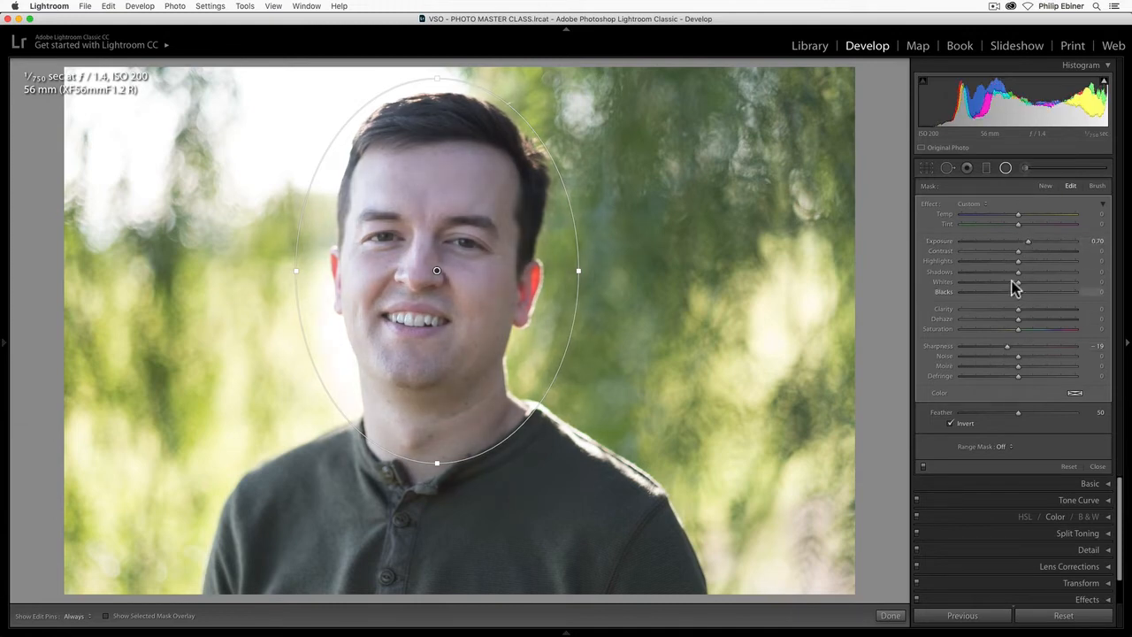
pyautogui.moveTo(1019, 294)
pyautogui.mouseDown()
pyautogui.moveTo(993, 295)
pyautogui.moveTo(1005, 295)
pyautogui.mouseUp()
pyautogui.moveTo(1018, 214); pyautogui.dragTo(1036, 214)
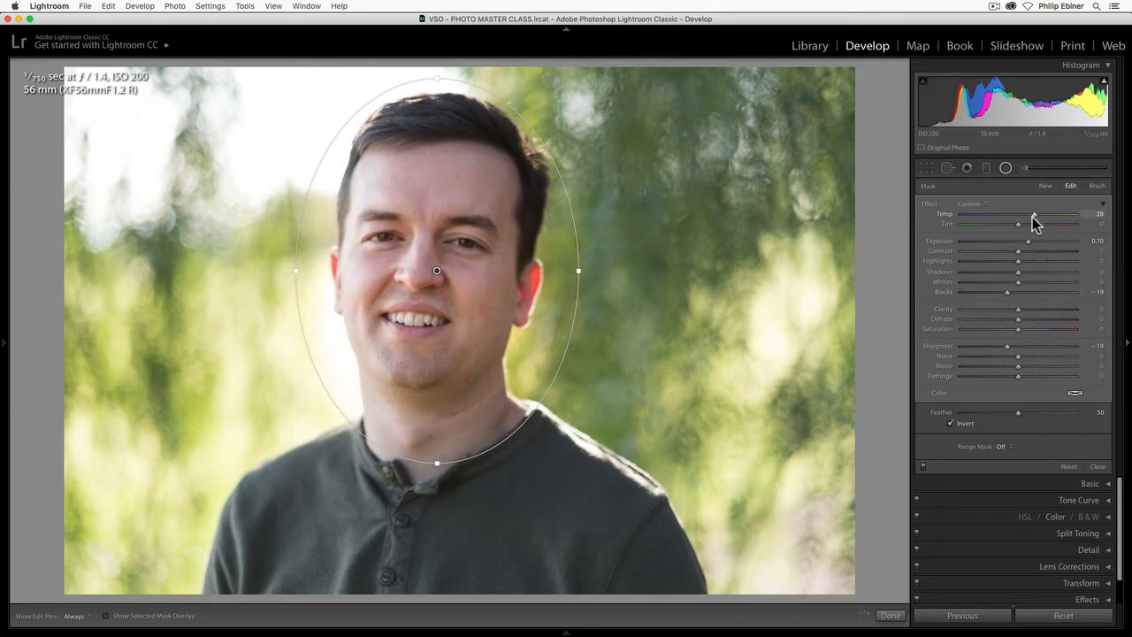
pyautogui.moveTo(1033, 218); pyautogui.dragTo(1032, 218)
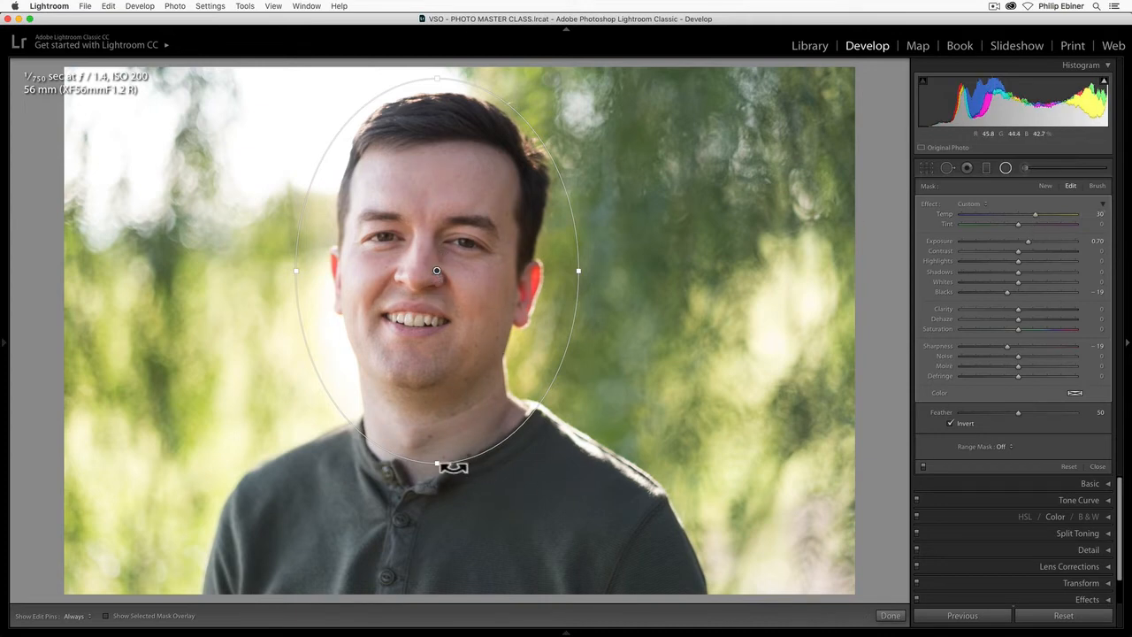
# - Enlarge the radial filter's ellipse in height and width and move it slightly down over the face and neck
pyautogui.moveTo(437, 464); pyautogui.dragTo(437, 492)
pyautogui.moveTo(579, 275)
pyautogui.mouseDown()
pyautogui.moveTo(613, 271)
pyautogui.moveTo(588, 272)
pyautogui.mouseUp()
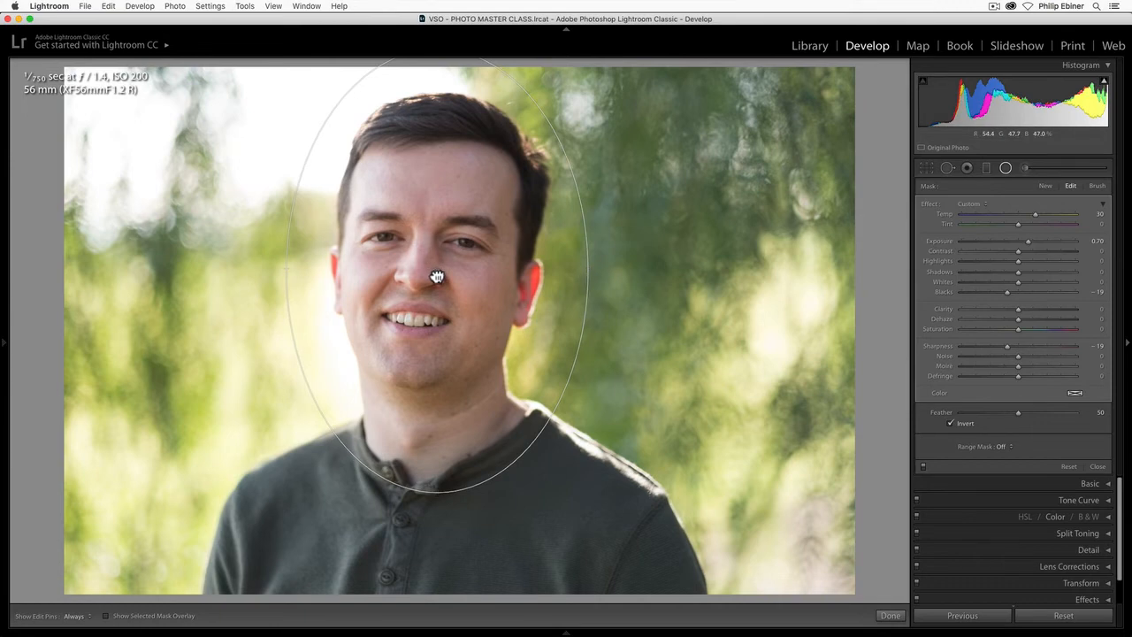
pyautogui.moveTo(437, 277)
pyautogui.mouseDown()
pyautogui.moveTo(407, 296)
pyautogui.moveTo(505, 316)
pyautogui.moveTo(624, 316)
pyautogui.moveTo(442, 288)
pyautogui.mouseUp()
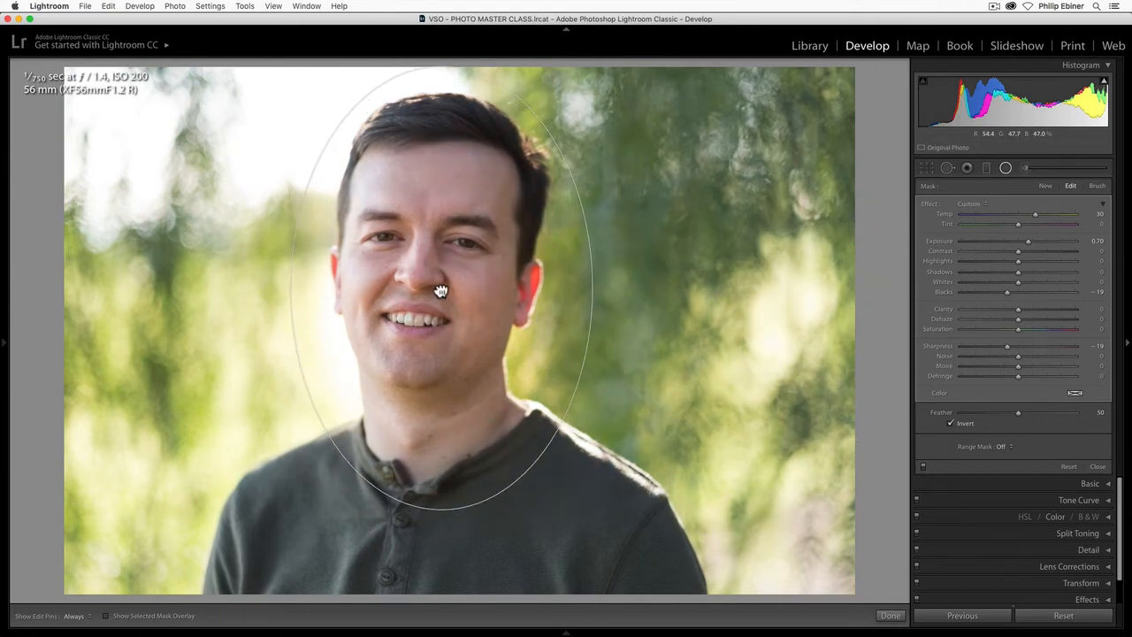
# - Turn off the radial mask's inversion, try a higher Feather, and widen the ellipse slightly while shifting it toward the left of the photo
pyautogui.click(951, 424)
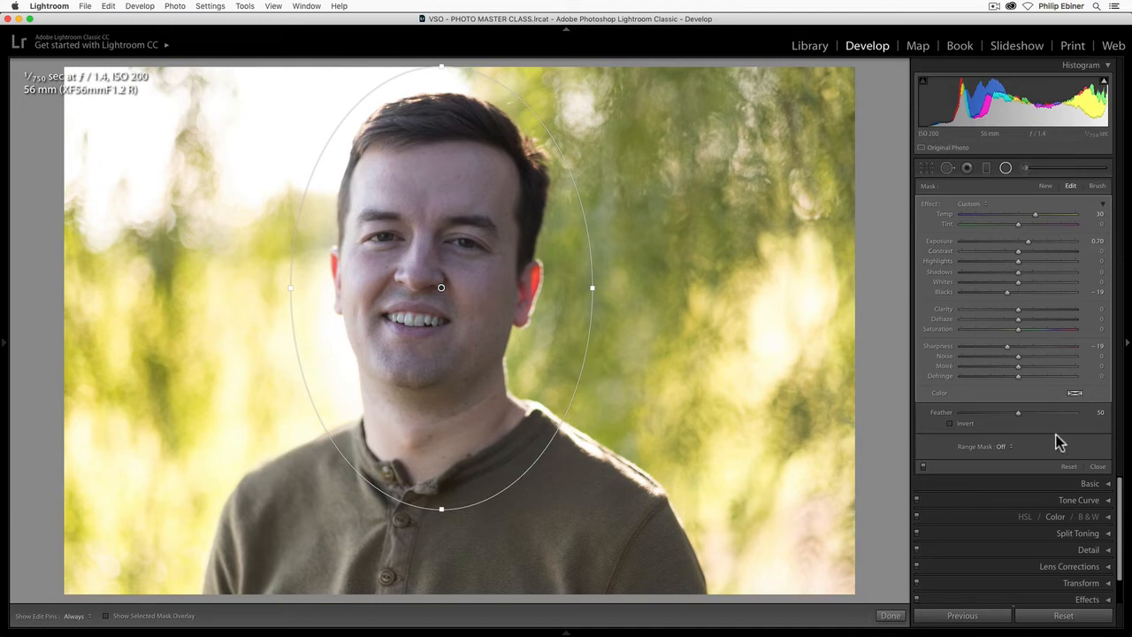
pyautogui.moveTo(1018, 414); pyautogui.dragTo(1076, 419)
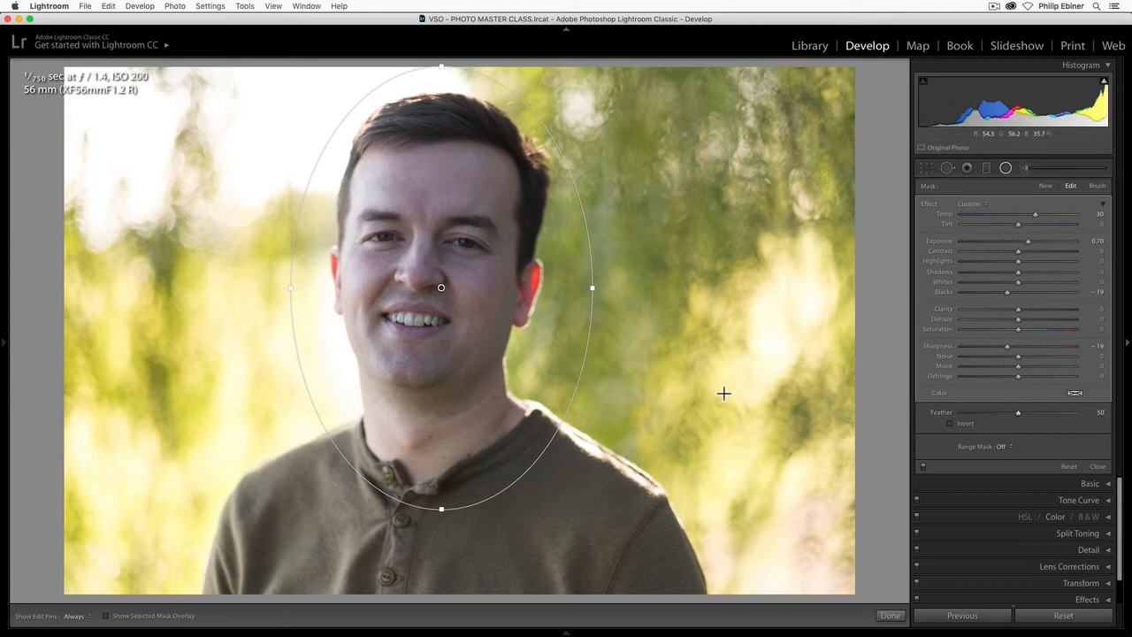
pyautogui.moveTo(592, 289)
pyautogui.mouseDown()
pyautogui.moveTo(619, 295)
pyautogui.moveTo(585, 294)
pyautogui.mouseUp()
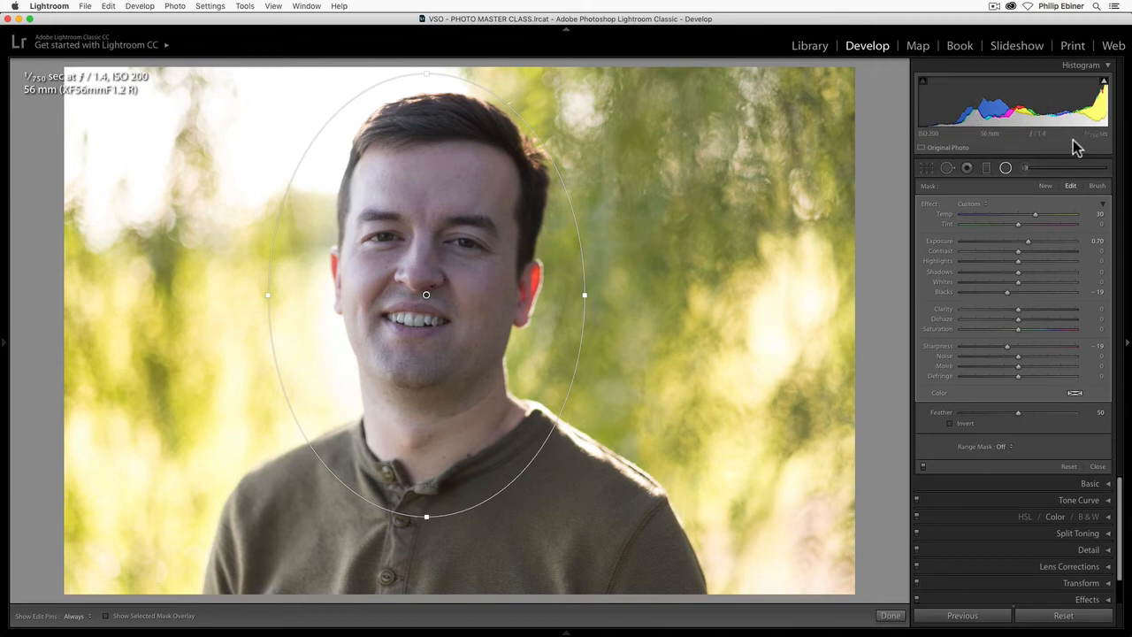
# - Open the night road photo with light trails and set up an Adjustment Brush with Size 13.2 and Flow 100
pyautogui.click(566, 628)
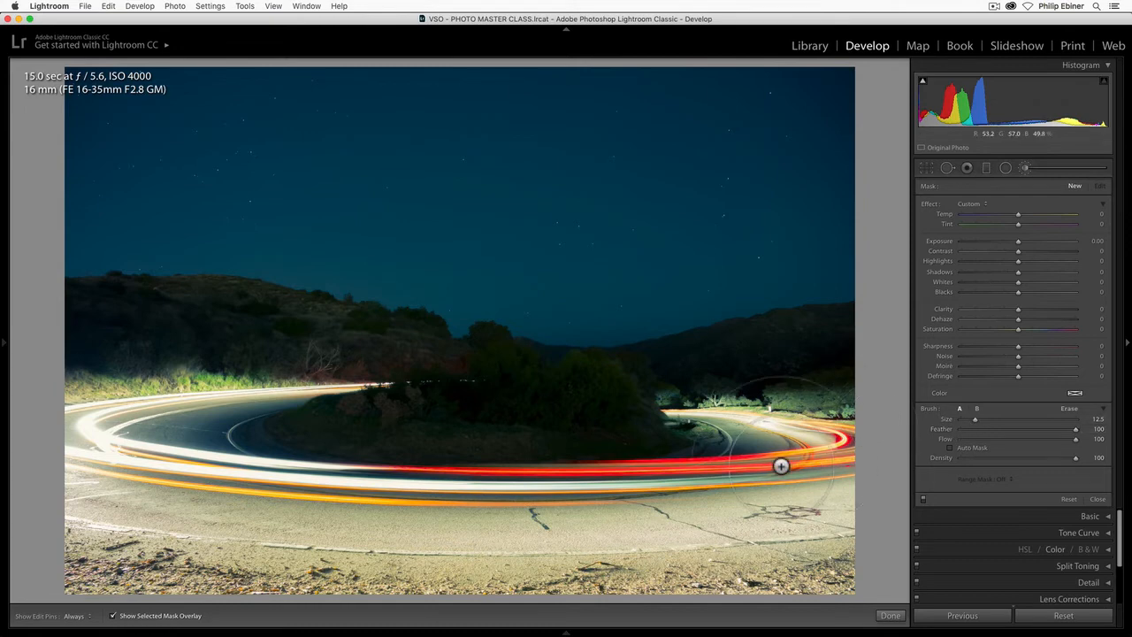
pyautogui.moveTo(973, 419); pyautogui.dragTo(992, 420)
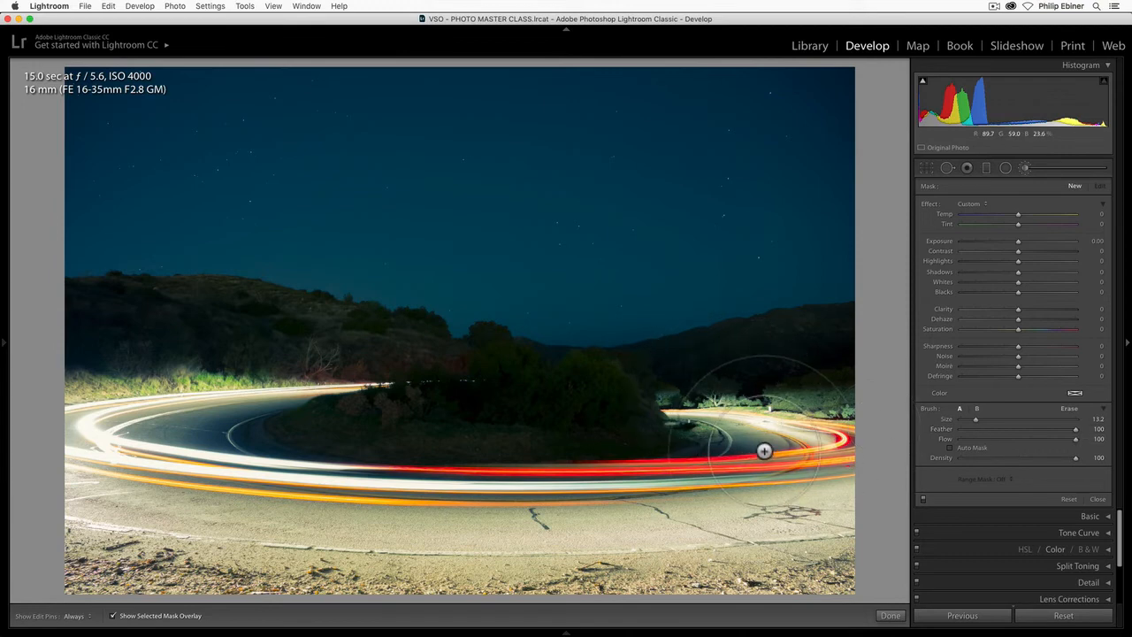
pyautogui.moveTo(977, 439); pyautogui.dragTo(960, 440)
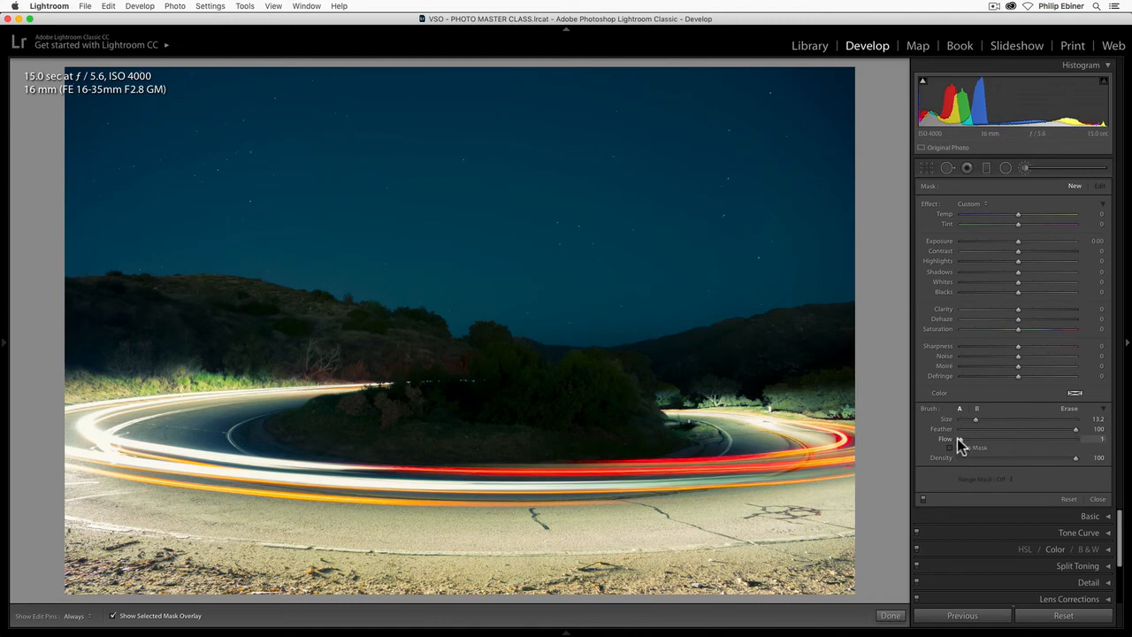
pyautogui.moveTo(874, 426)
pyautogui.mouseDown()
pyautogui.moveTo(852, 440)
pyautogui.moveTo(758, 430)
pyautogui.moveTo(695, 467)
pyautogui.mouseUp()
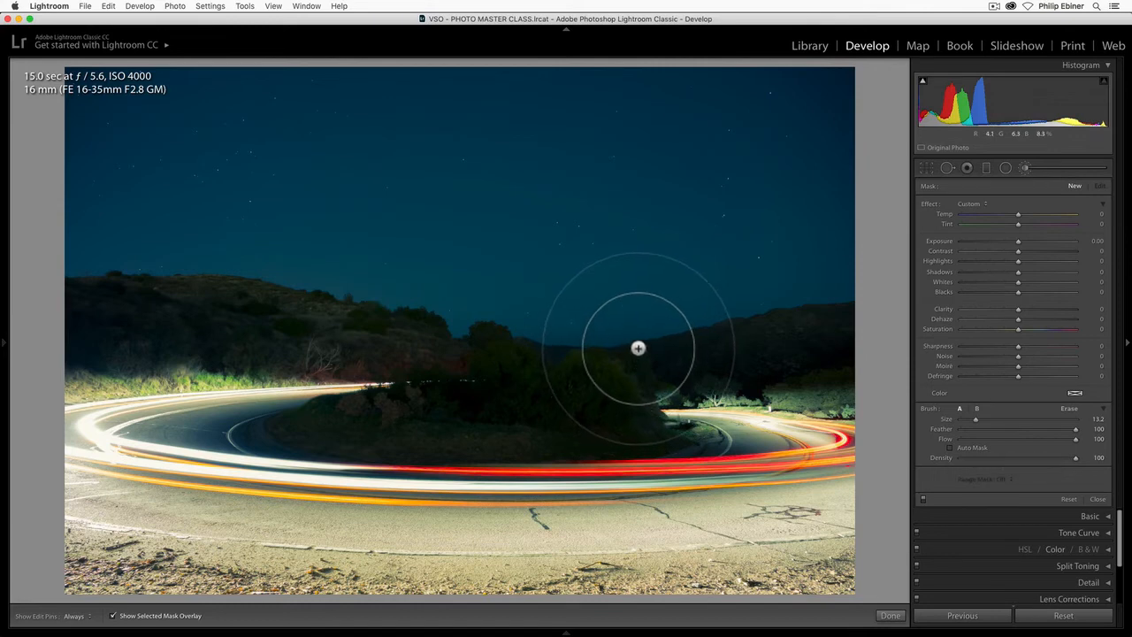
# - Brush a mask over the dark hills behind the central bushes, set its Exposure to 3.29 and hide the mask overlay
pyautogui.press('h')
pyautogui.moveTo(766, 331)
pyautogui.mouseDown()
pyautogui.moveTo(514, 338)
pyautogui.moveTo(462, 324)
pyautogui.moveTo(477, 337)
pyautogui.mouseUp()
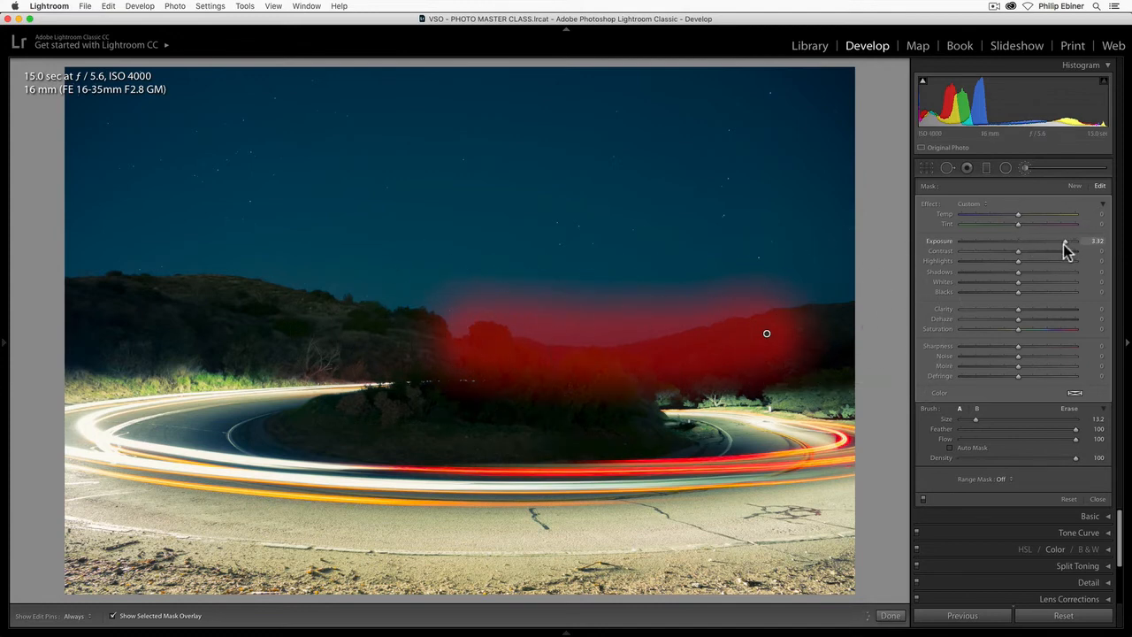
pyautogui.moveTo(1065, 250); pyautogui.dragTo(1065, 249)
pyautogui.click(112, 616)
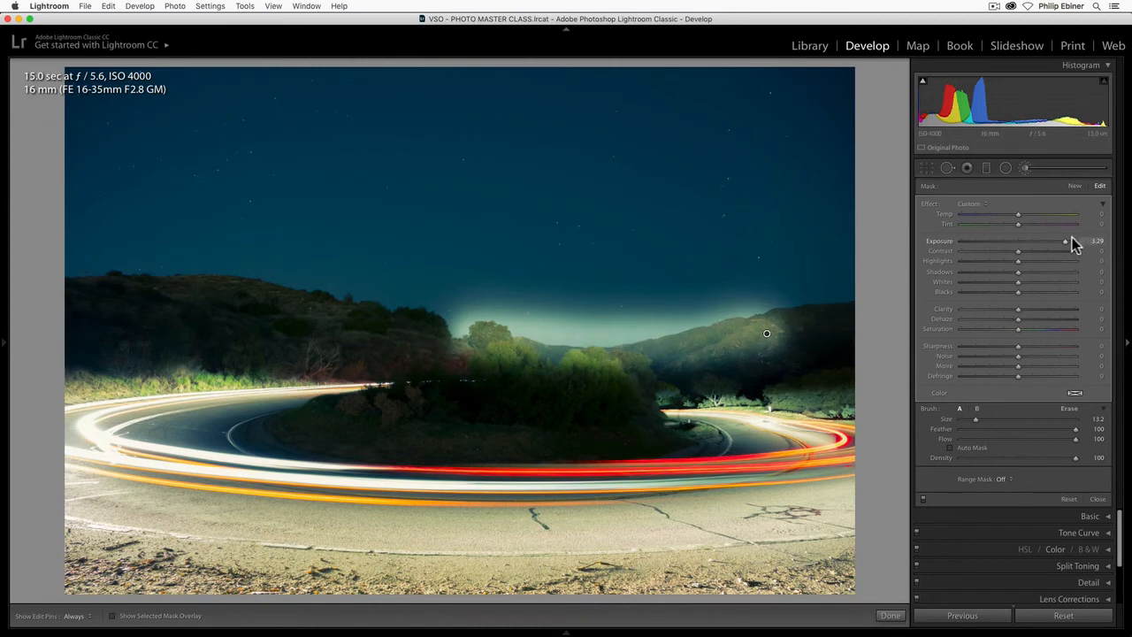
# - Push the hill mask's Exposure to 4.00, reset it to zero, and delete the brush mask
pyautogui.moveTo(1071, 237); pyautogui.dragTo(1116, 256)
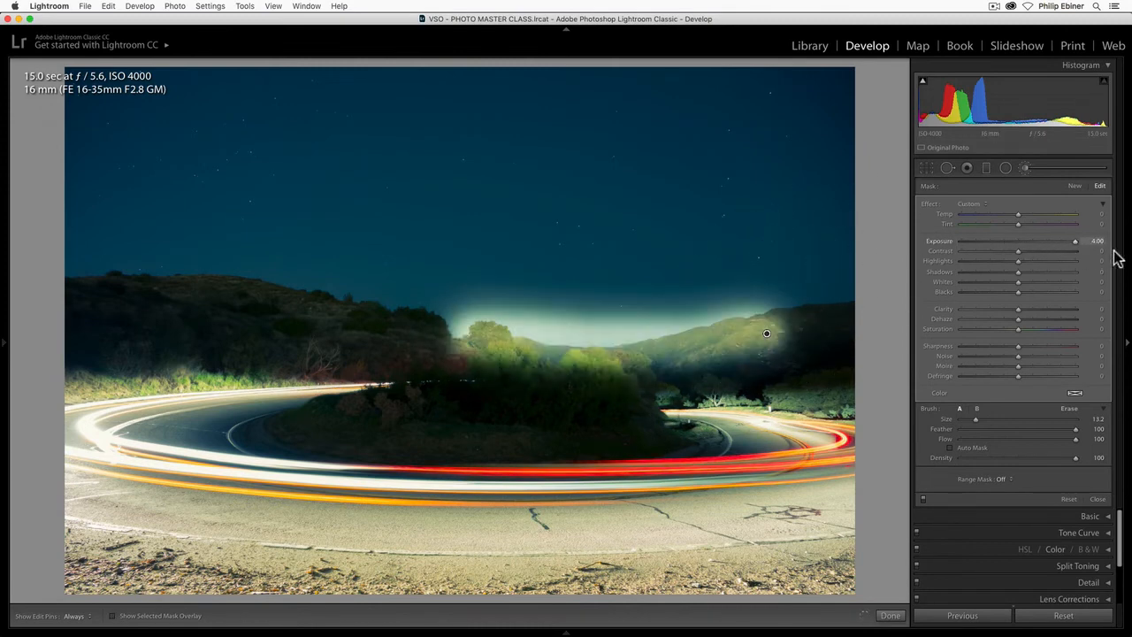
pyautogui.doubleClick(1074, 242)
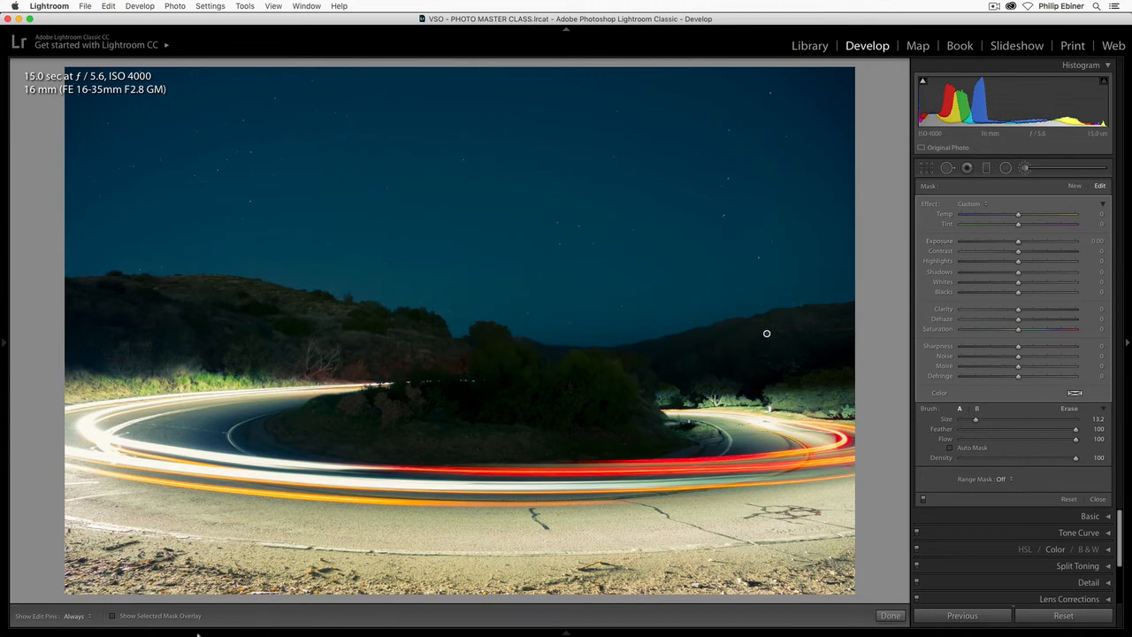
pyautogui.click(112, 616)
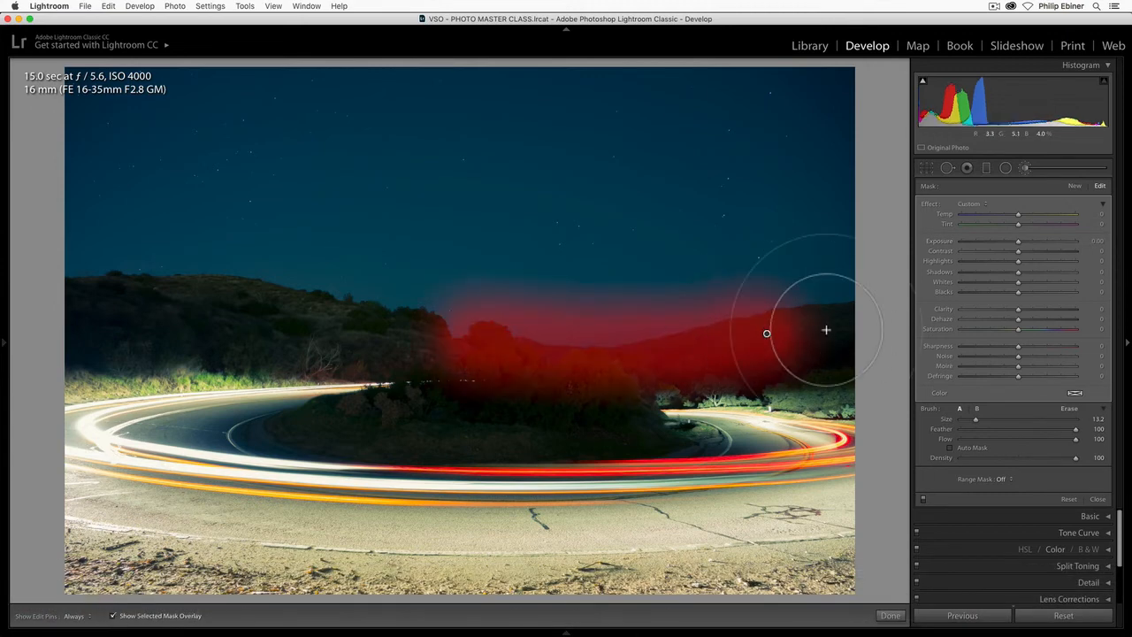
pyautogui.press('BackSpace')
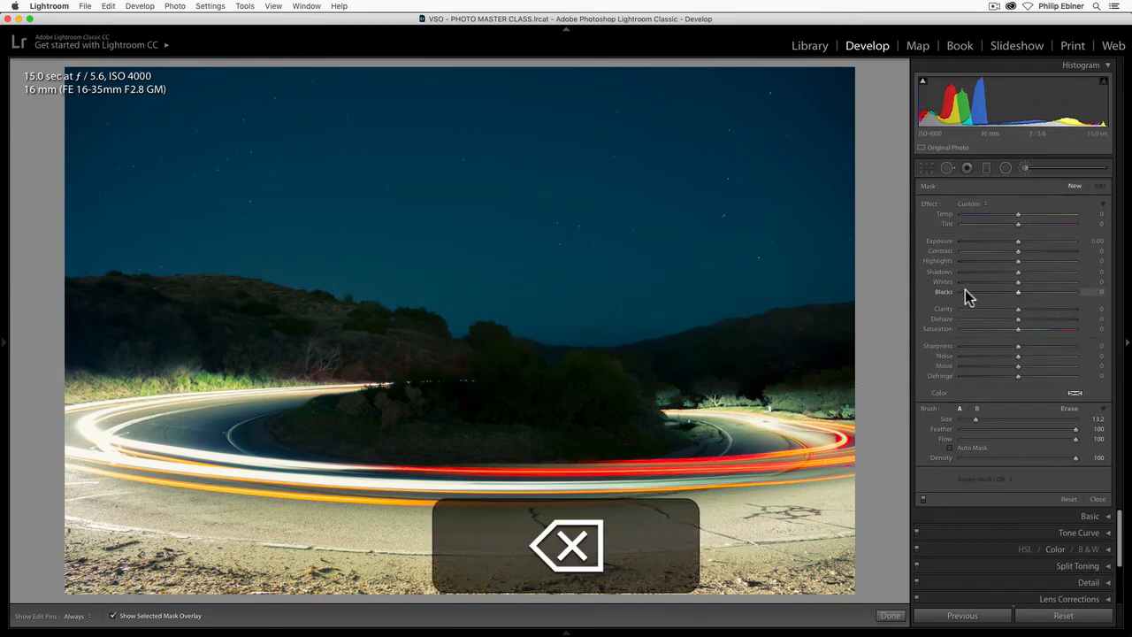
# - Turn on Auto Mask and brush a new mask along the full ridge of dark hills below the sky
pyautogui.click(951, 447)
pyautogui.press('h')
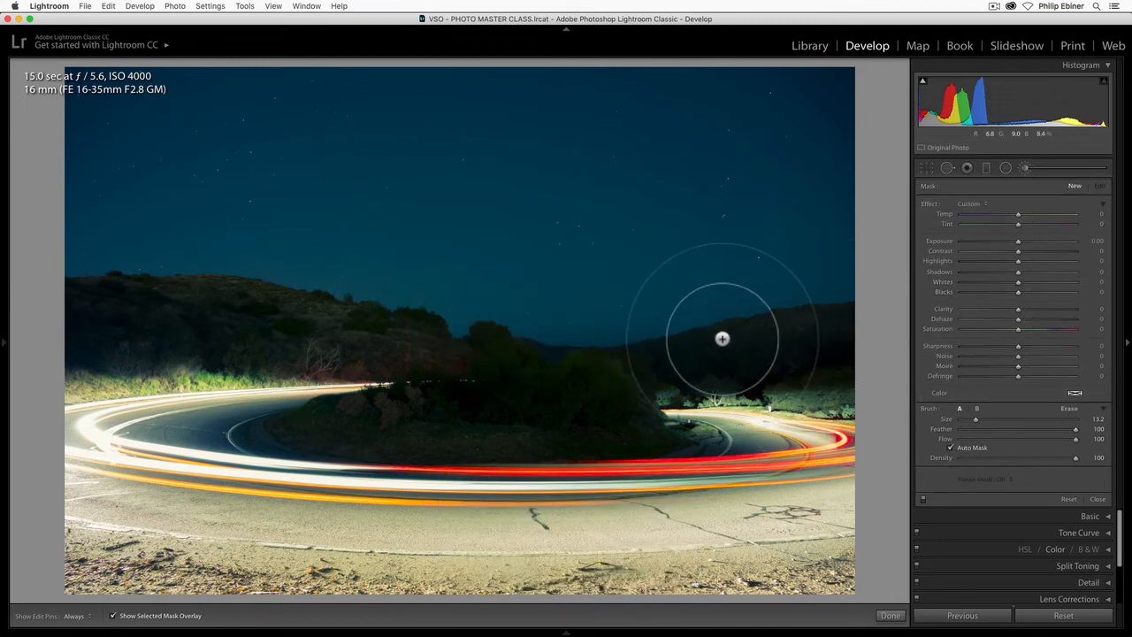
pyautogui.moveTo(693, 339)
pyautogui.mouseDown()
pyautogui.moveTo(519, 346)
pyautogui.moveTo(159, 298)
pyautogui.moveTo(49, 308)
pyautogui.moveTo(60, 339)
pyautogui.moveTo(327, 349)
pyautogui.mouseUp()
pyautogui.moveTo(626, 362)
pyautogui.mouseDown()
pyautogui.moveTo(834, 357)
pyautogui.moveTo(781, 352)
pyautogui.moveTo(858, 340)
pyautogui.moveTo(750, 342)
pyautogui.mouseUp()
# - Erase the mask spill in the sky above the right-hand ridge with a Size 9.0, Feather 89, Flow 76 erase brush, then enable its Auto Mask
pyautogui.press('h')
pyautogui.press('h')
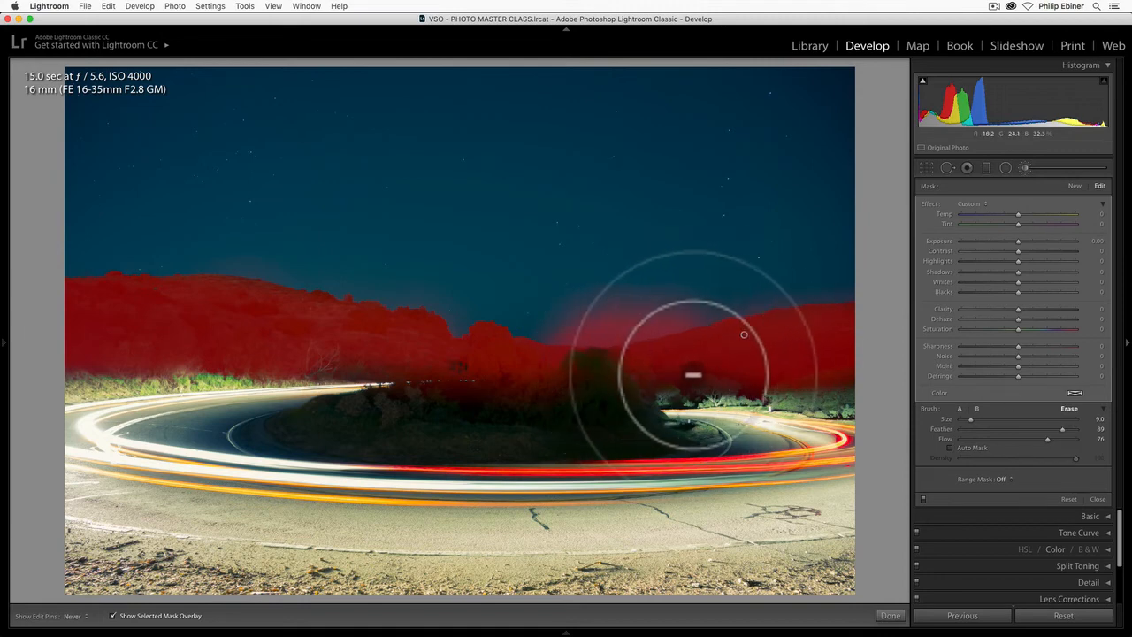
pyautogui.press('h')
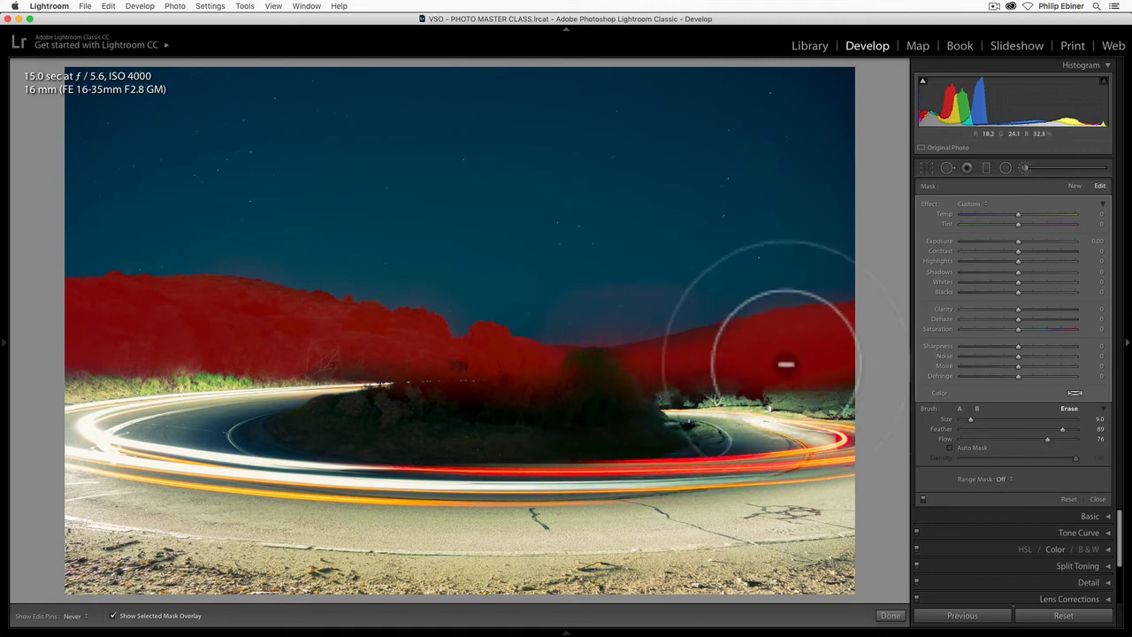
pyautogui.press('h')
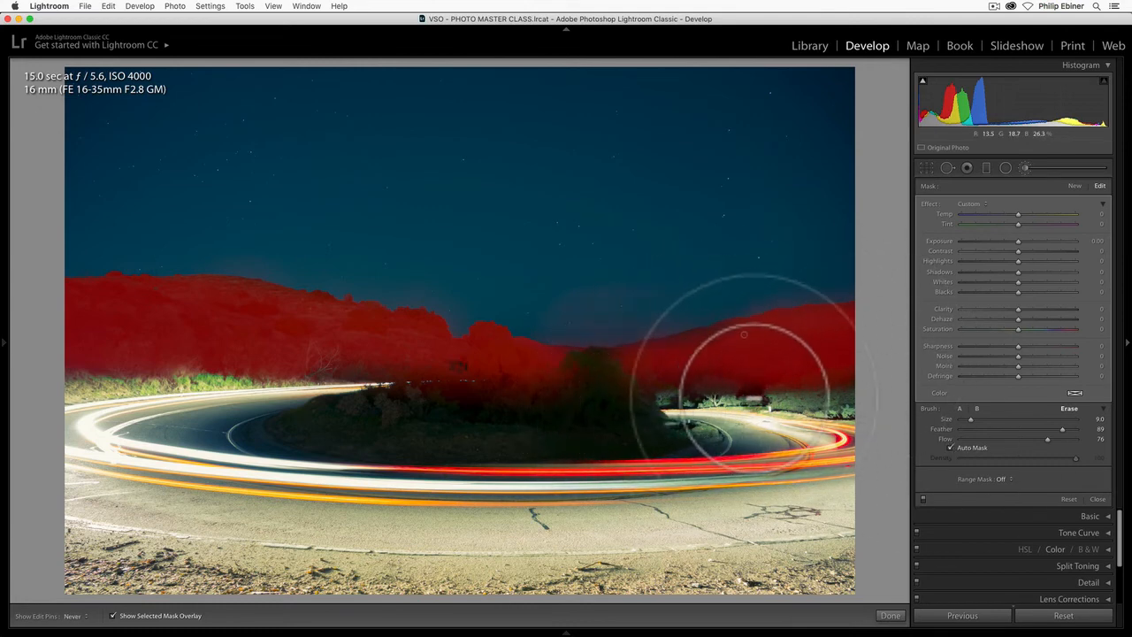
pyautogui.press('h')
# - Return to brush A and extend the hill mask over the bushes inside the road's curve
pyautogui.press('h')
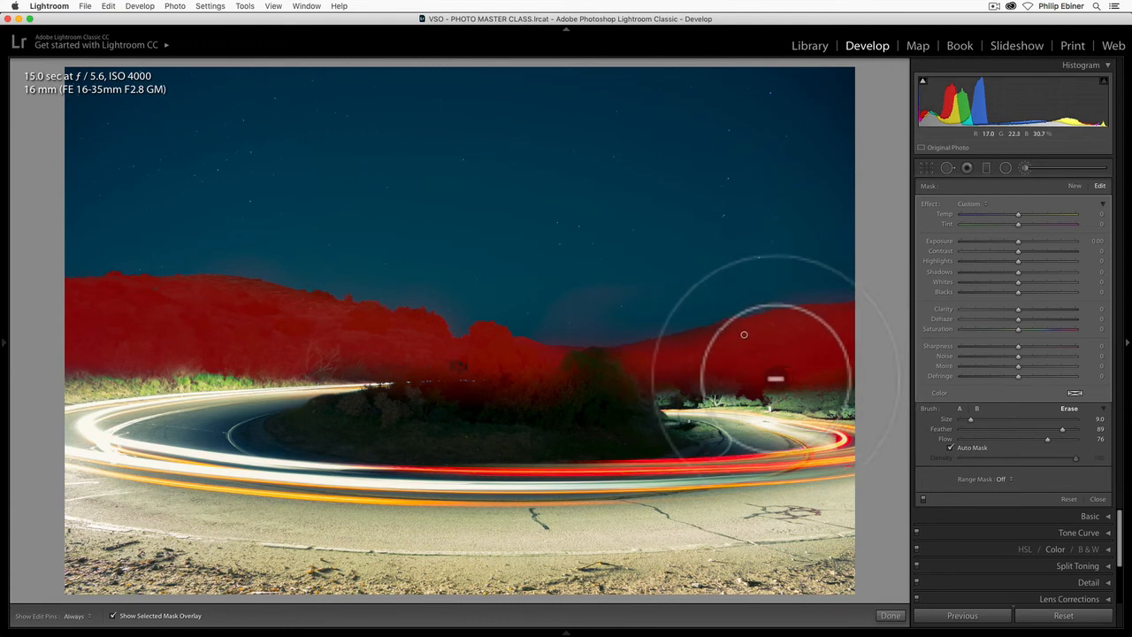
pyautogui.click(959, 407)
pyautogui.press('h')
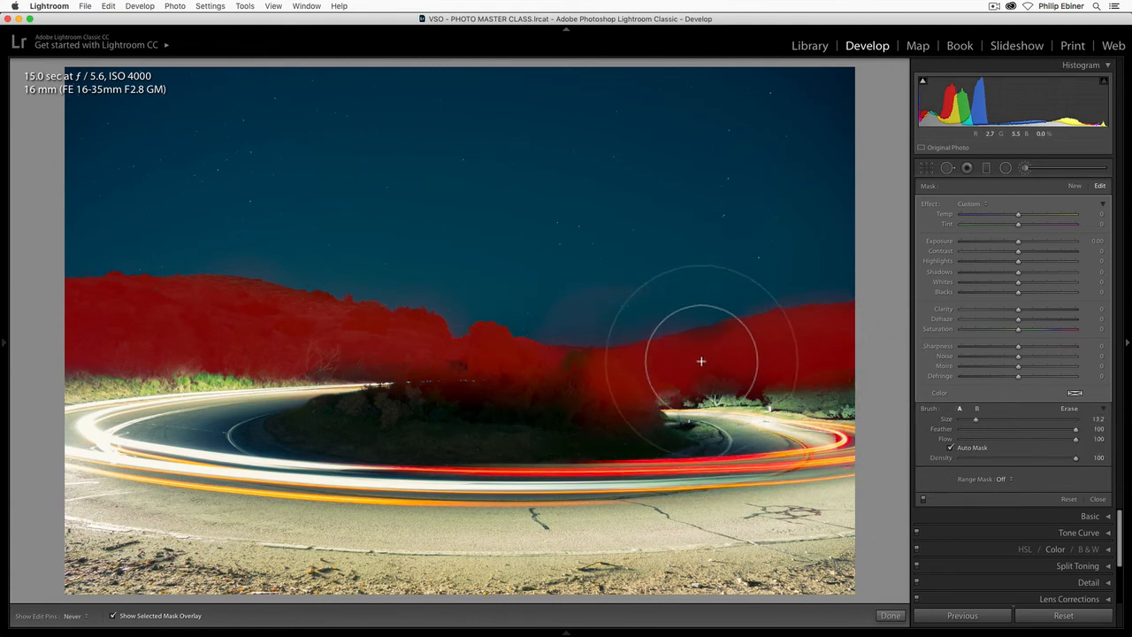
pyautogui.press('h')
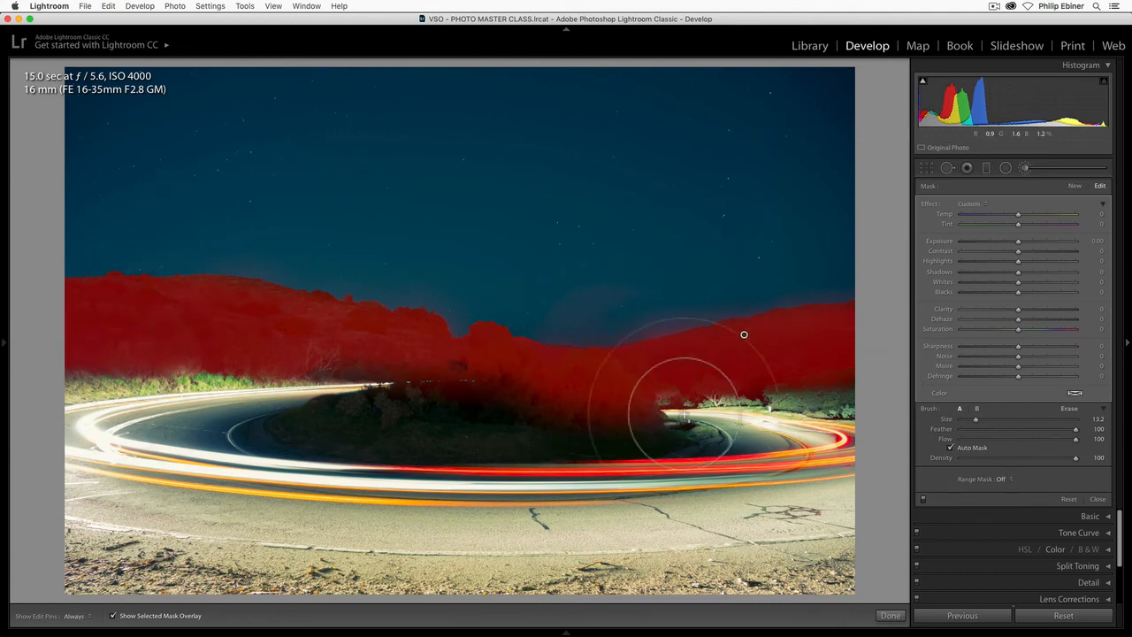
# - Hide the mask overlay, raise the hill mask's Exposure to 1.15, and delete that brush mask
pyautogui.click(111, 615)
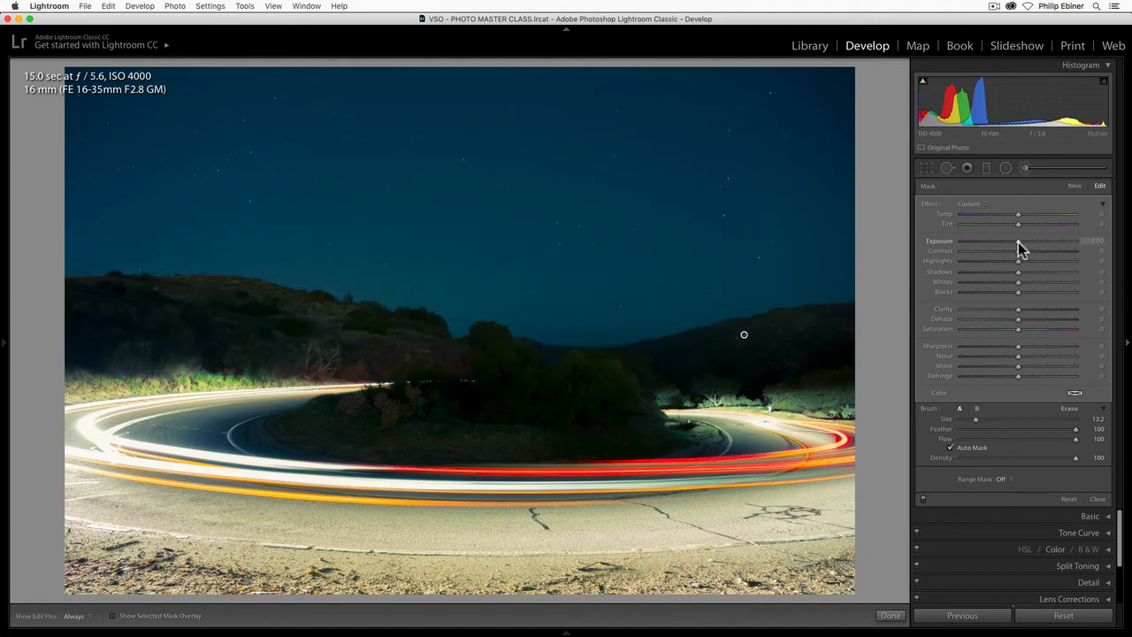
pyautogui.moveTo(1018, 242)
pyautogui.mouseDown()
pyautogui.moveTo(1065, 248)
pyautogui.moveTo(1035, 253)
pyautogui.mouseUp()
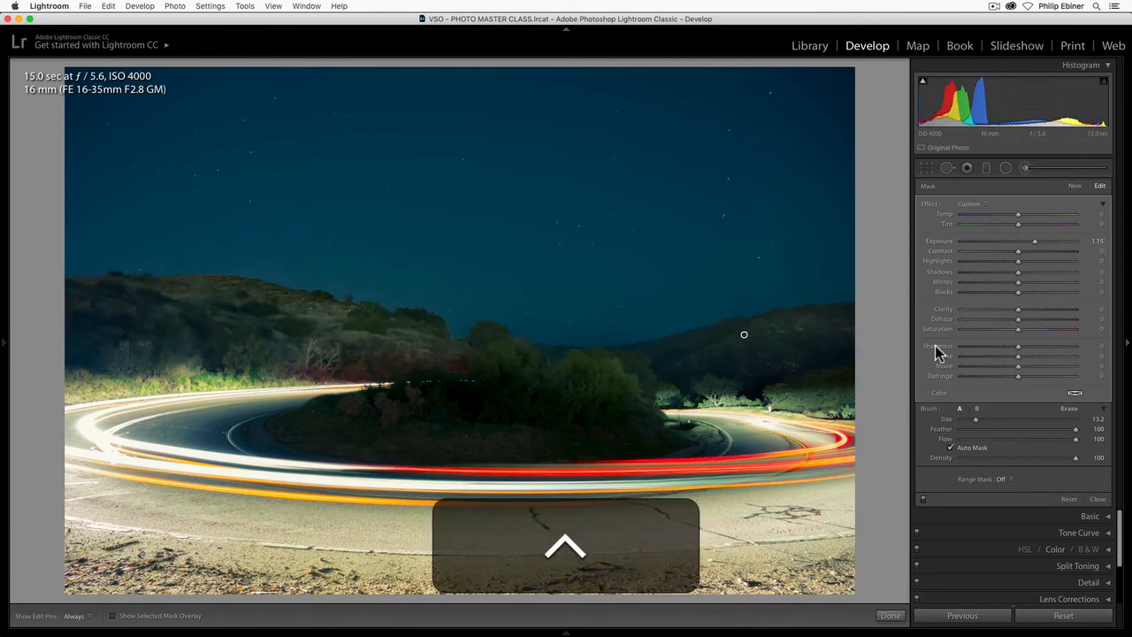
pyautogui.press('BackSpace')
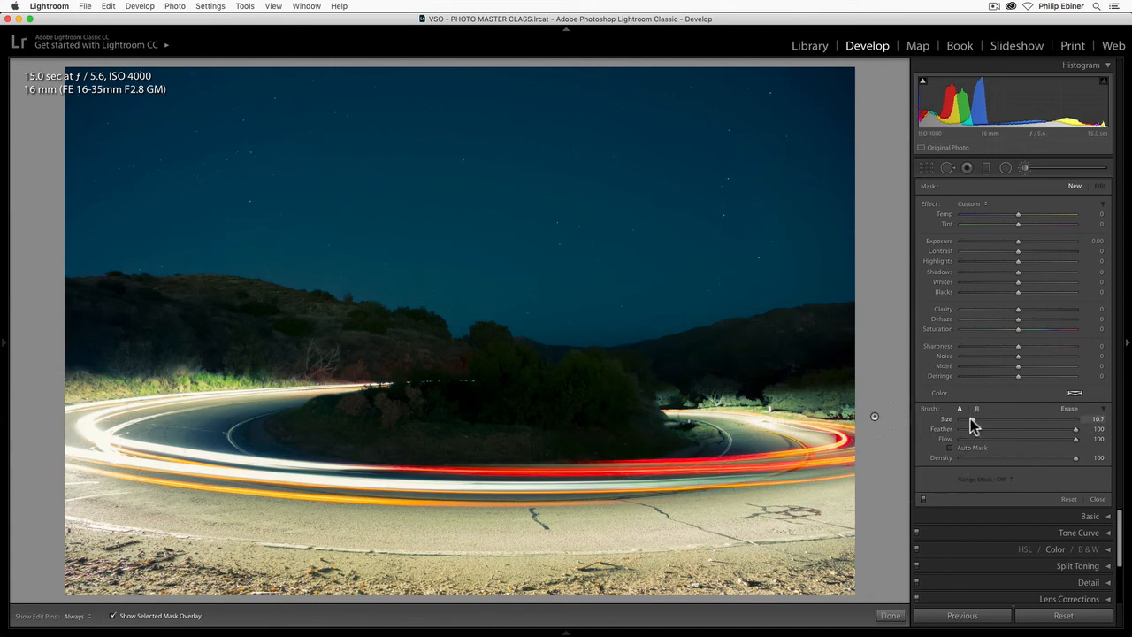
# - Brush a new mask over the curved road and its light trails using Size 10.7 with Auto Mask off
pyautogui.moveTo(743, 435)
pyautogui.mouseDown()
pyautogui.moveTo(789, 472)
pyautogui.moveTo(721, 489)
pyautogui.moveTo(523, 492)
pyautogui.moveTo(189, 463)
pyautogui.moveTo(205, 423)
pyautogui.moveTo(259, 417)
pyautogui.moveTo(135, 435)
pyautogui.moveTo(121, 470)
pyautogui.moveTo(311, 502)
pyautogui.moveTo(559, 504)
pyautogui.moveTo(735, 492)
pyautogui.moveTo(798, 462)
pyautogui.moveTo(780, 487)
pyautogui.moveTo(637, 506)
pyautogui.moveTo(297, 489)
pyautogui.mouseUp()
pyautogui.moveTo(122, 467)
pyautogui.mouseDown()
pyautogui.moveTo(89, 438)
pyautogui.moveTo(84, 456)
pyautogui.moveTo(221, 447)
pyautogui.mouseUp()
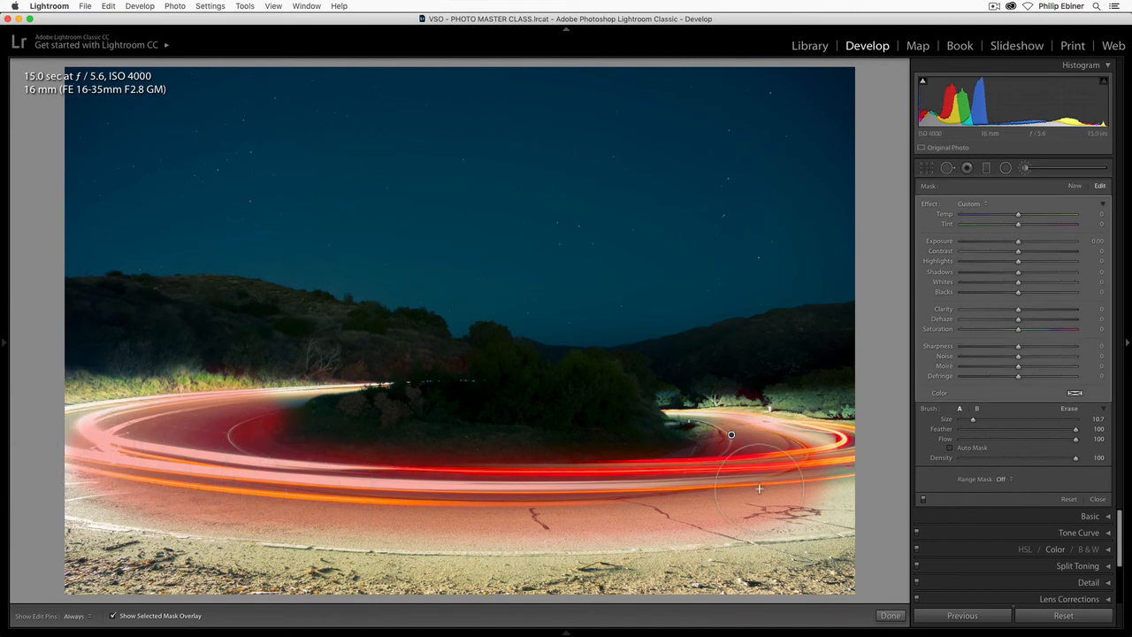
pyautogui.press('h')
pyautogui.moveTo(813, 451)
pyautogui.mouseDown()
pyautogui.moveTo(838, 477)
pyautogui.moveTo(827, 526)
pyautogui.mouseUp()
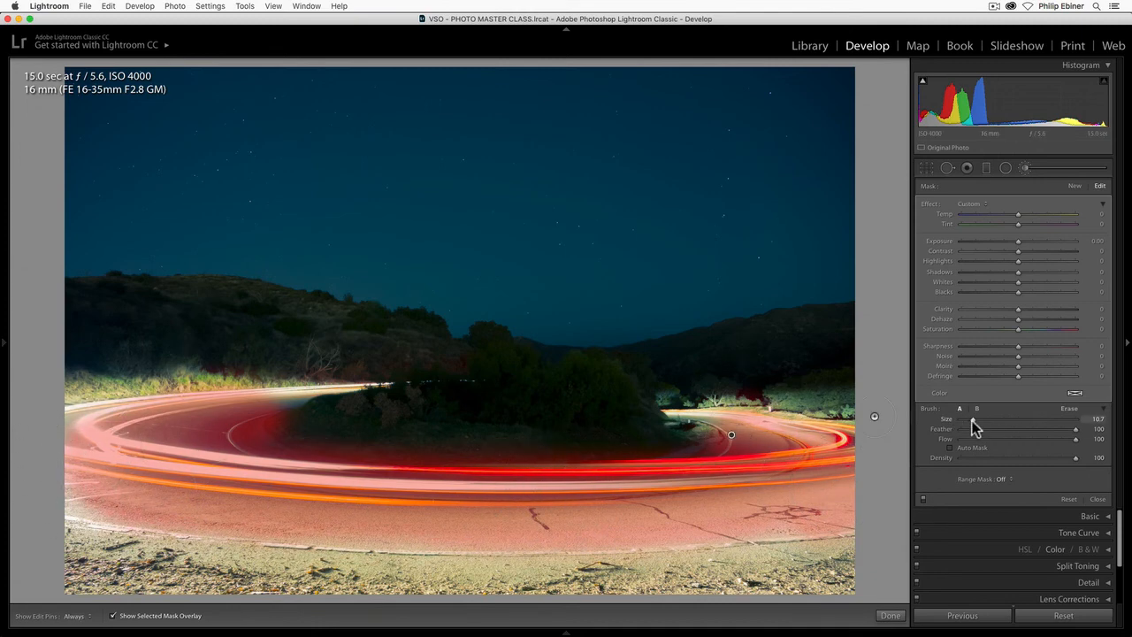
# - Fill in the road mask's narrow edges and far bends with smaller brushes of Size 6.0 and 3.8
pyautogui.moveTo(972, 421); pyautogui.dragTo(966, 419)
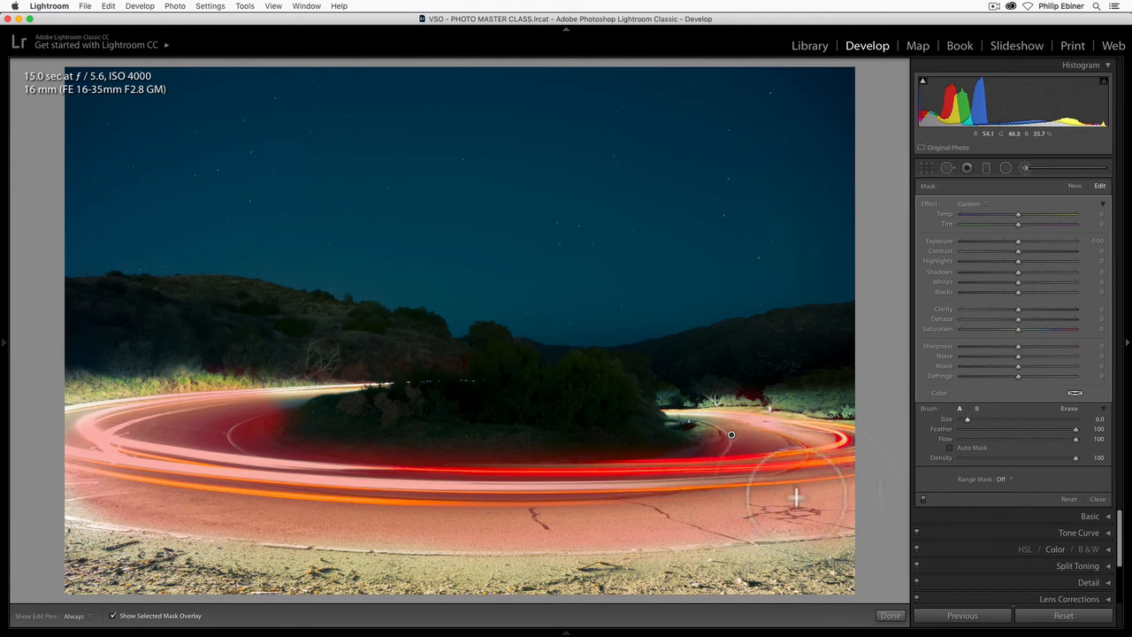
pyautogui.moveTo(294, 462); pyautogui.dragTo(387, 412)
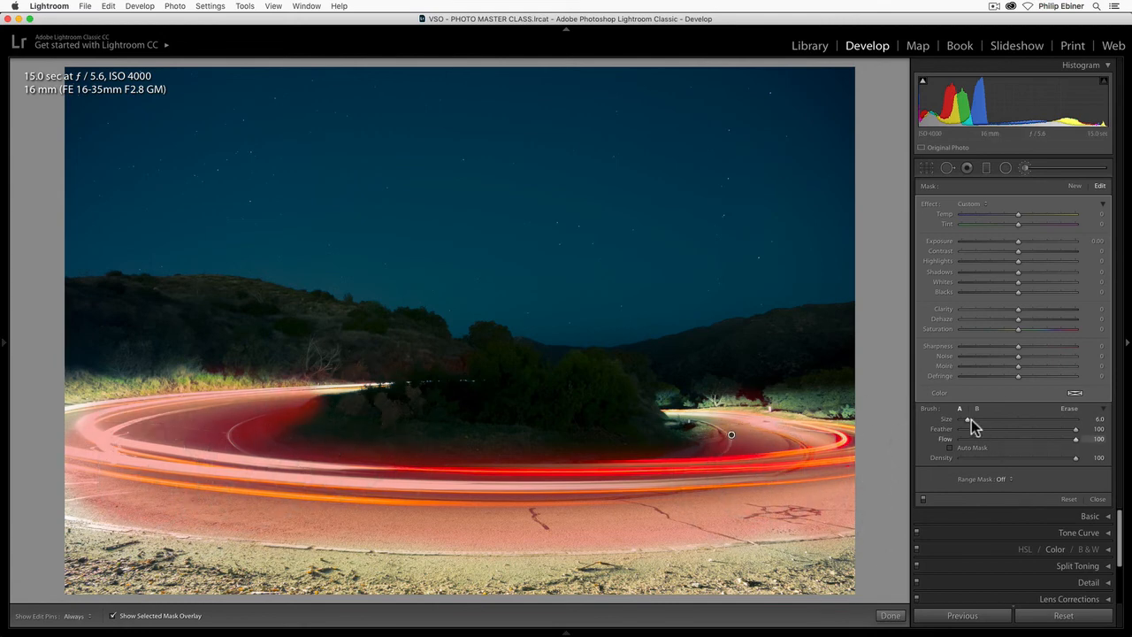
pyautogui.moveTo(971, 419); pyautogui.dragTo(967, 417)
pyautogui.press('h')
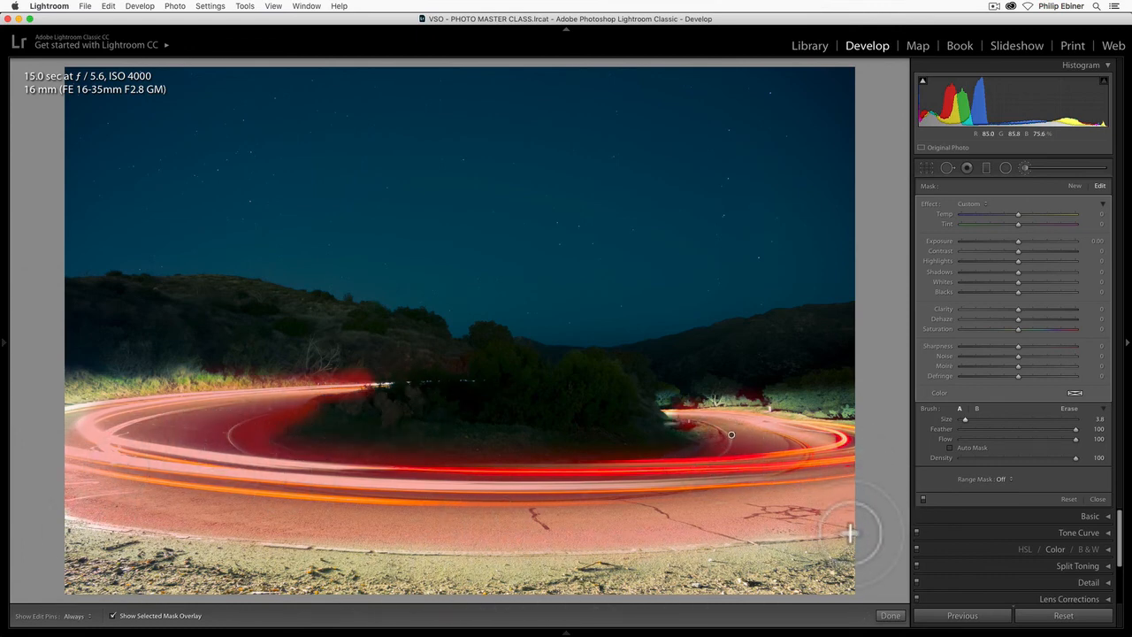
# - Hide the mask overlay and set the road mask's Dehaze to 91 and Saturation to -76
pyautogui.moveTo(123, 624)
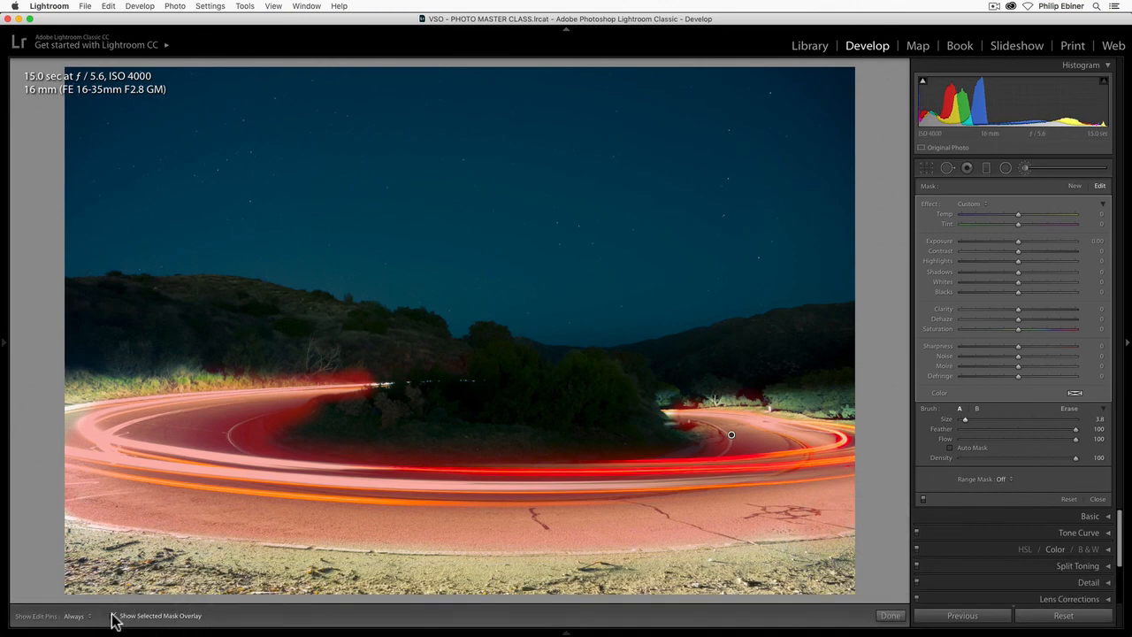
pyautogui.press('o')
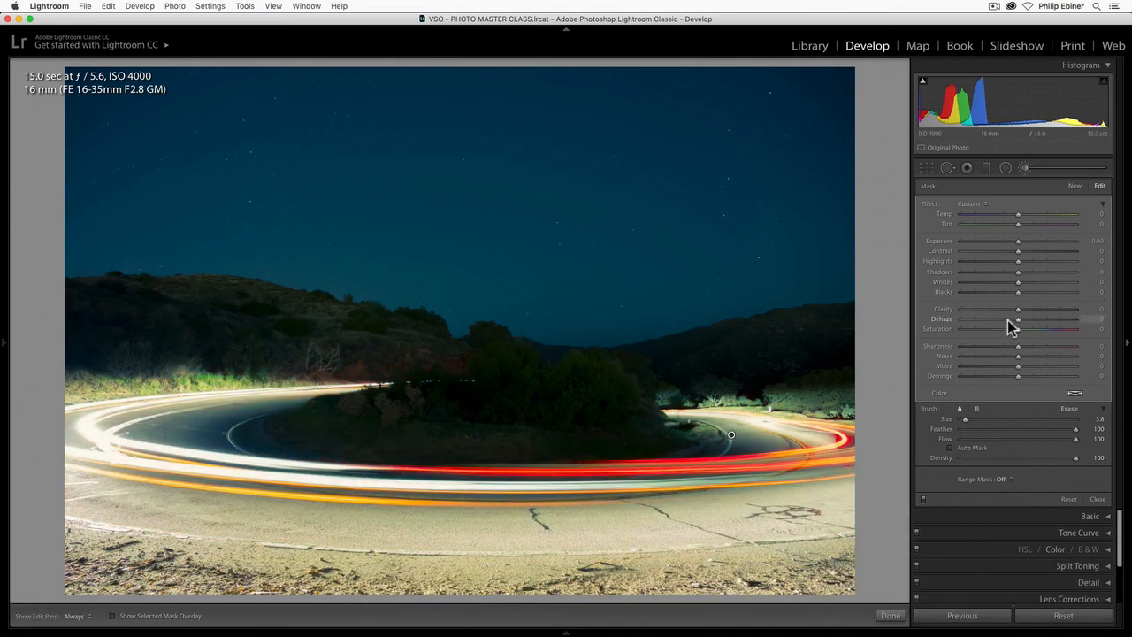
pyautogui.moveTo(1016, 329); pyautogui.dragTo(1068, 316)
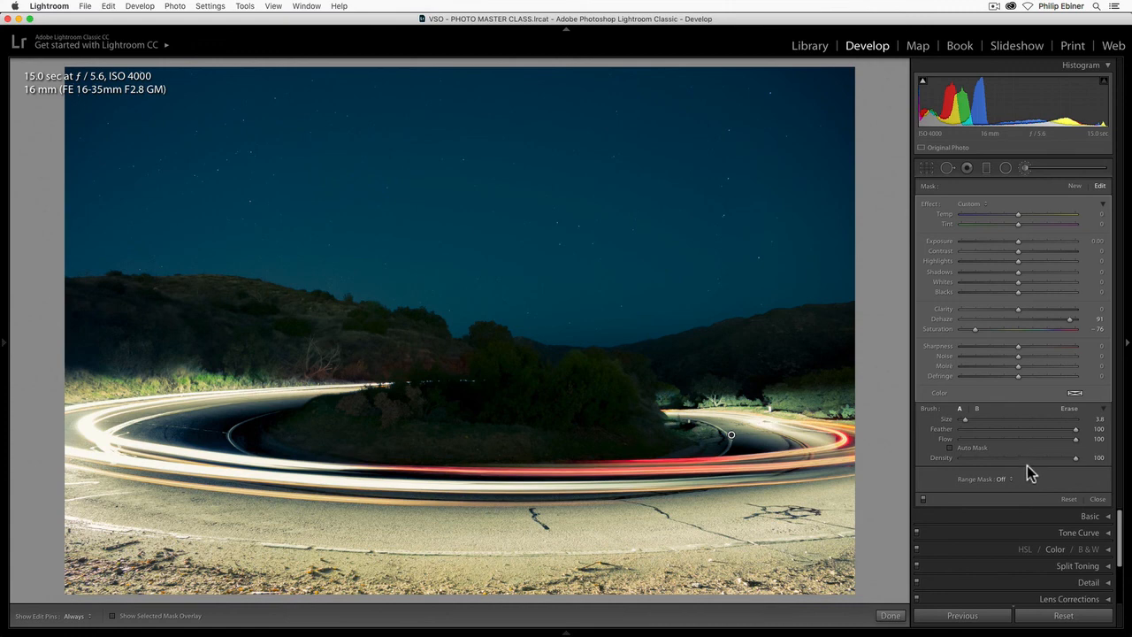
# - Open the list of effect presets for the road's brush mask
pyautogui.click(969, 204)
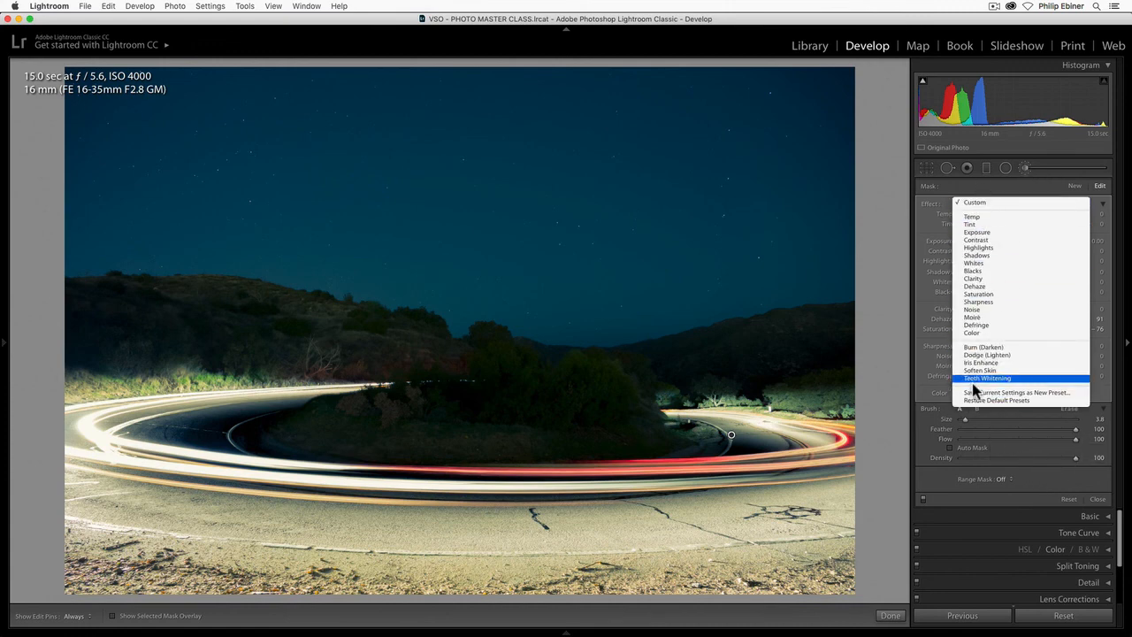